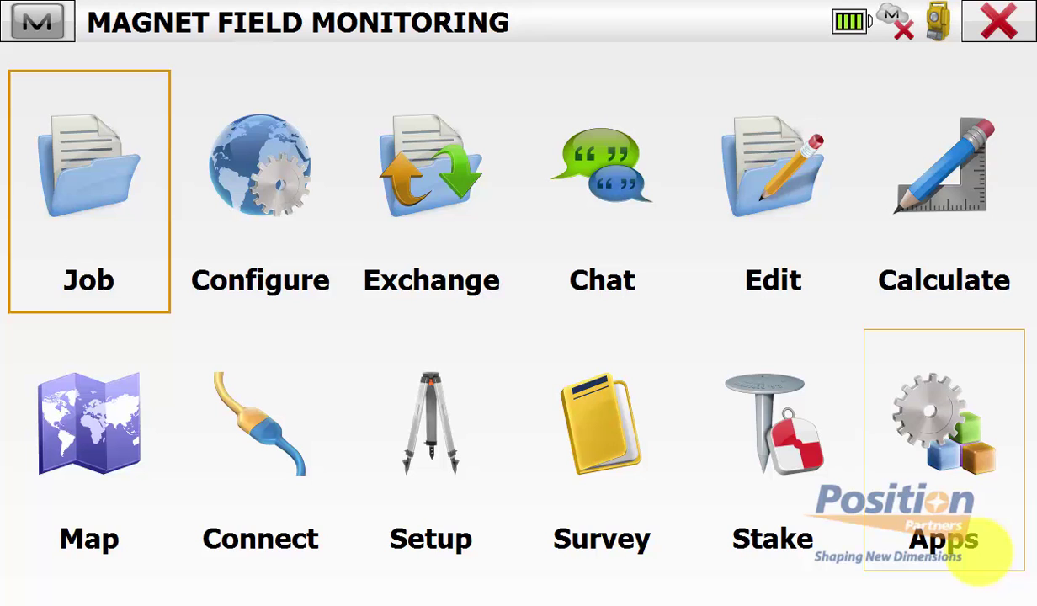
Open the Configure options from the MAGNET Field main menu.
left_click(261, 160)
Edit the GT-1000 optical survey configuration and step through its pages to Monitor Options.
left_click(95, 167)
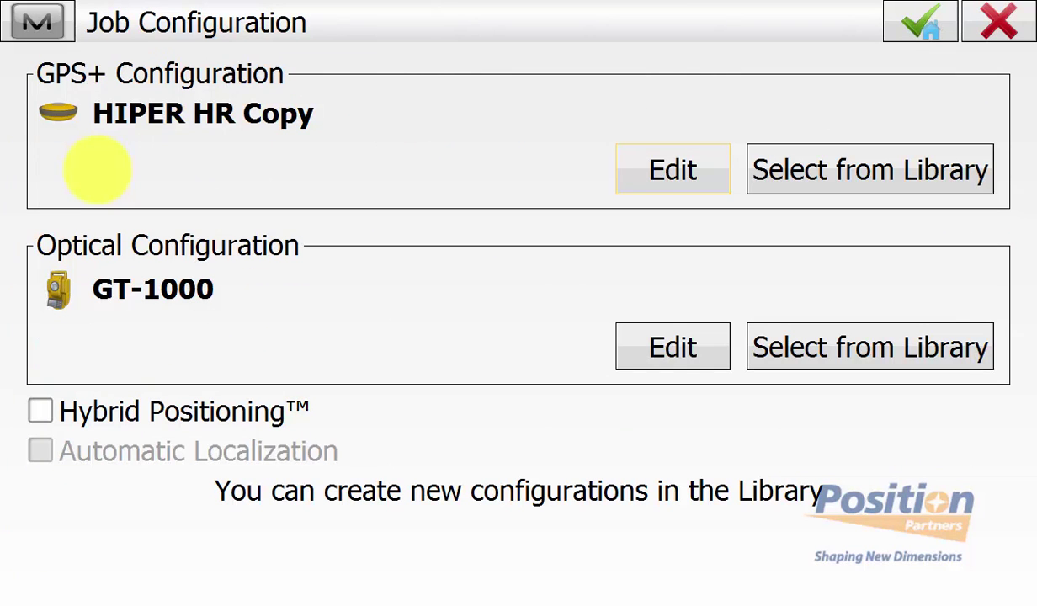
left_click(678, 334)
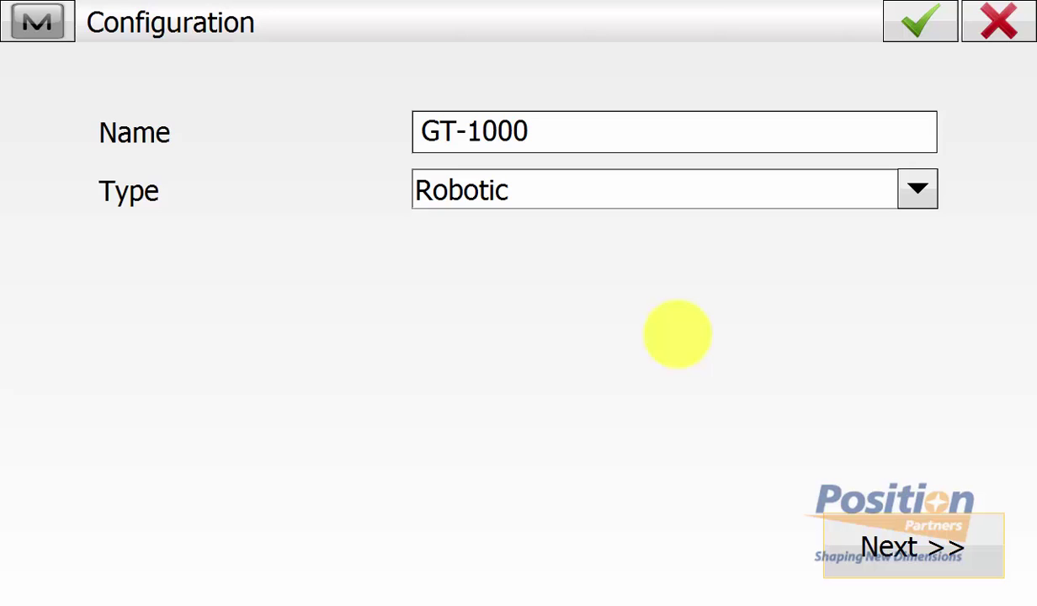
left_click(914, 546)
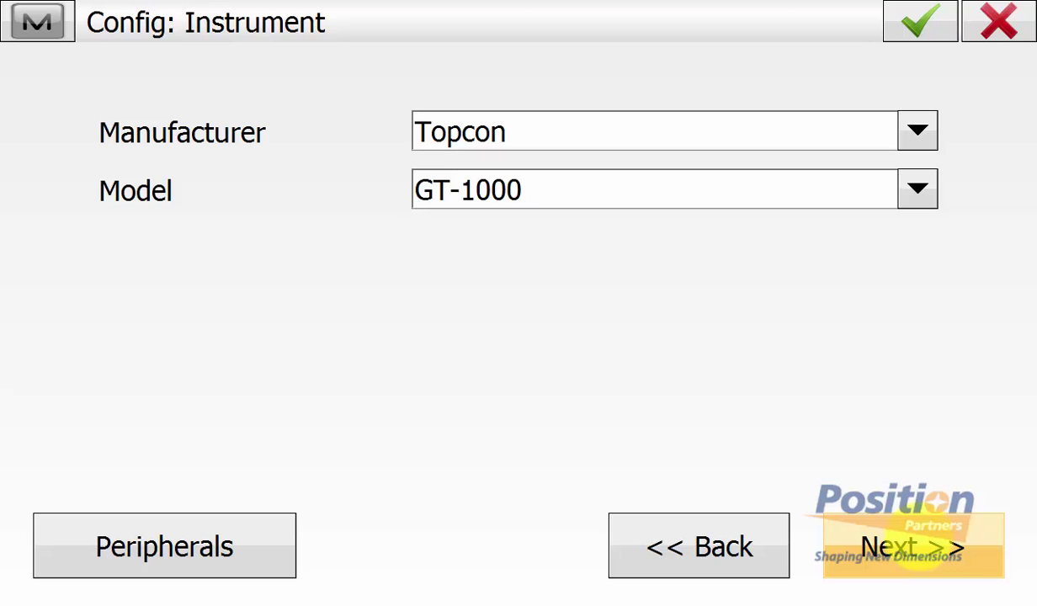
left_click(914, 545)
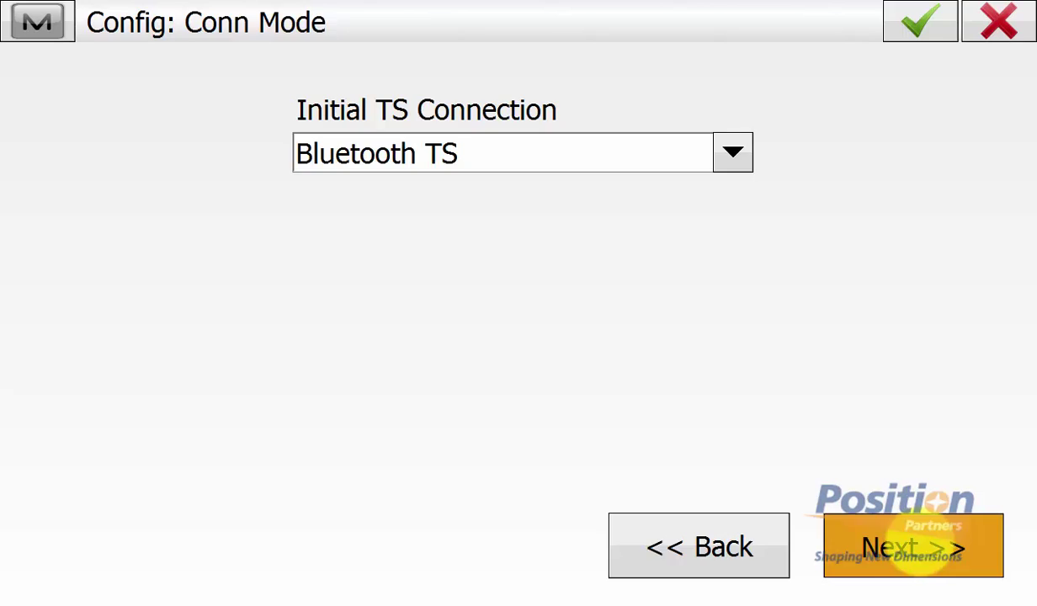
left_click(914, 547)
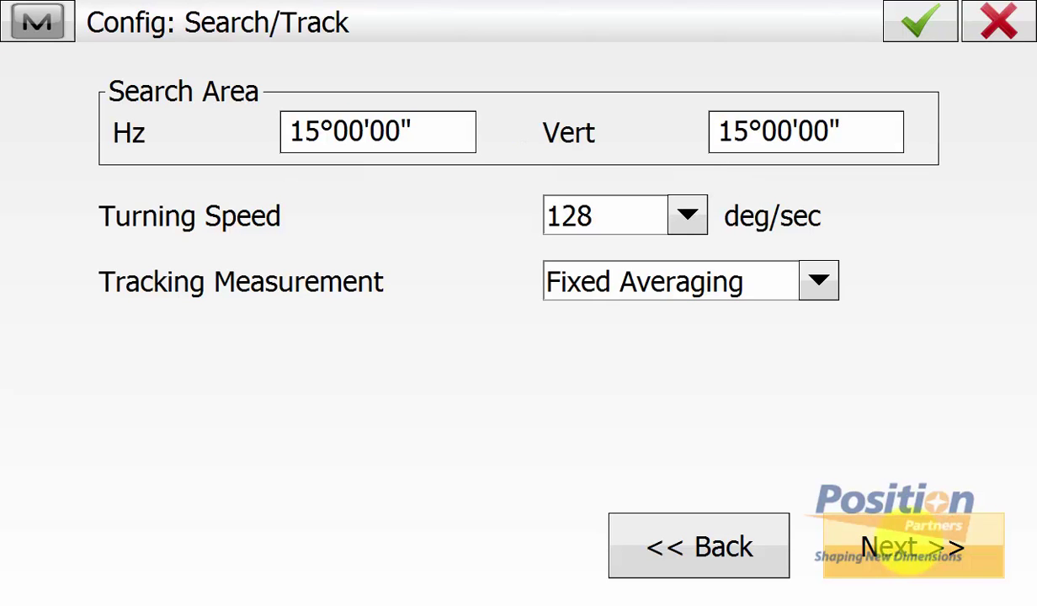
left_click(914, 547)
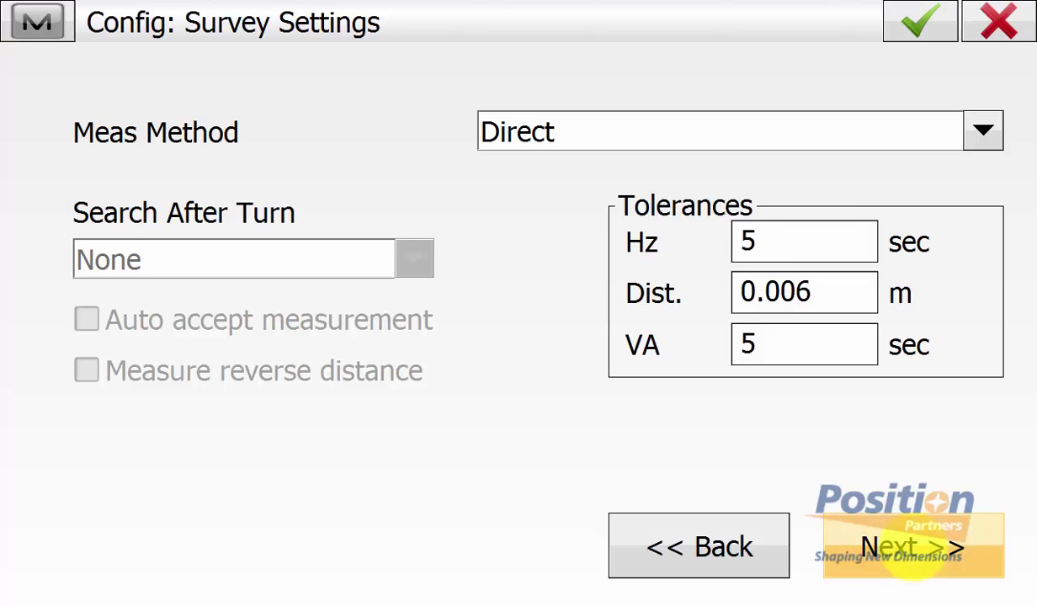
left_click(899, 549)
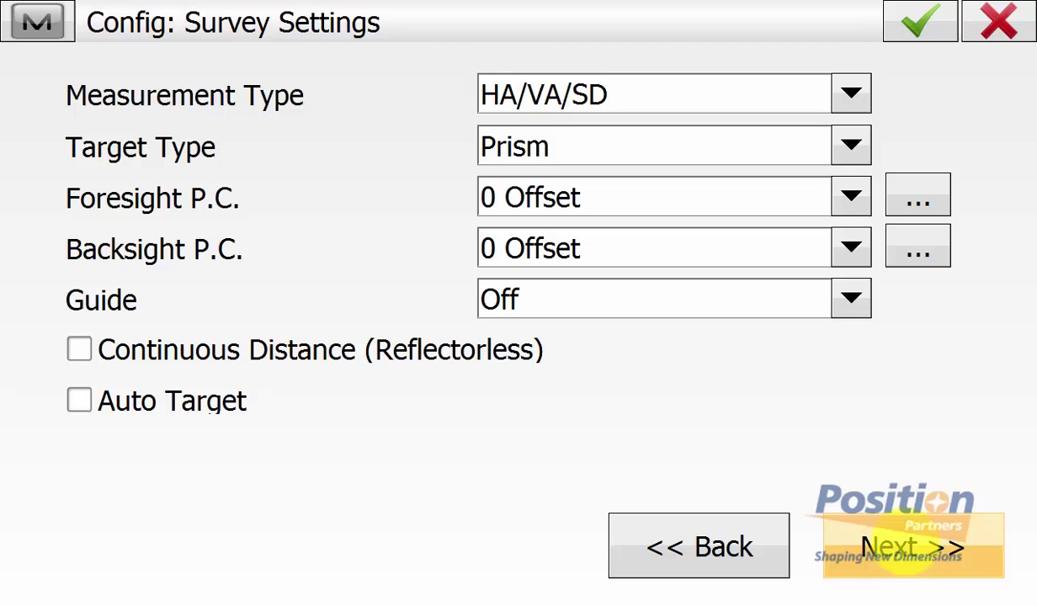
left_click(913, 547)
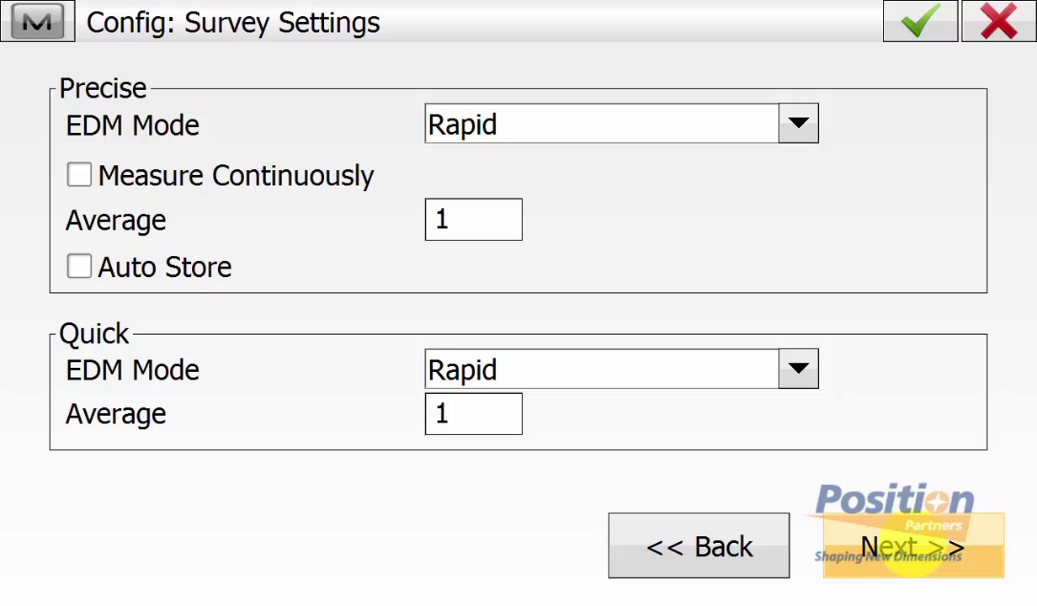
left_click(884, 547)
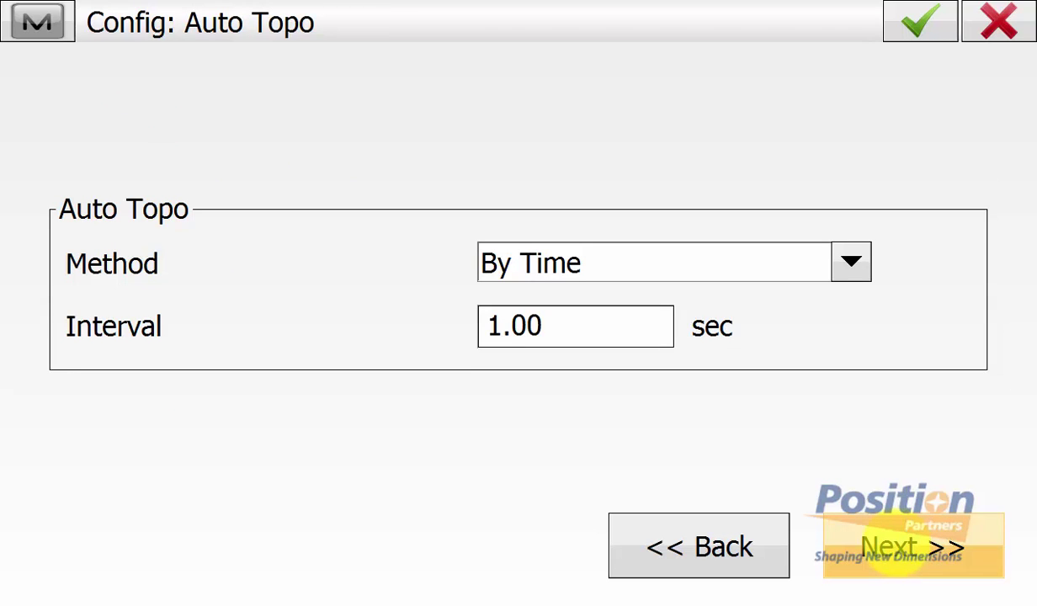
left_click(893, 552)
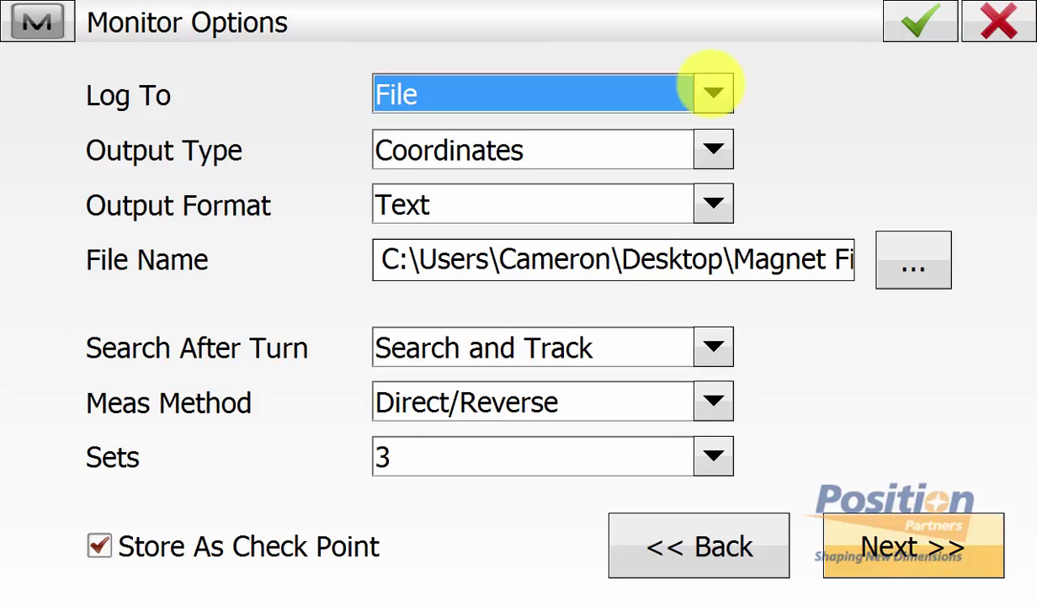
left_click(713, 91)
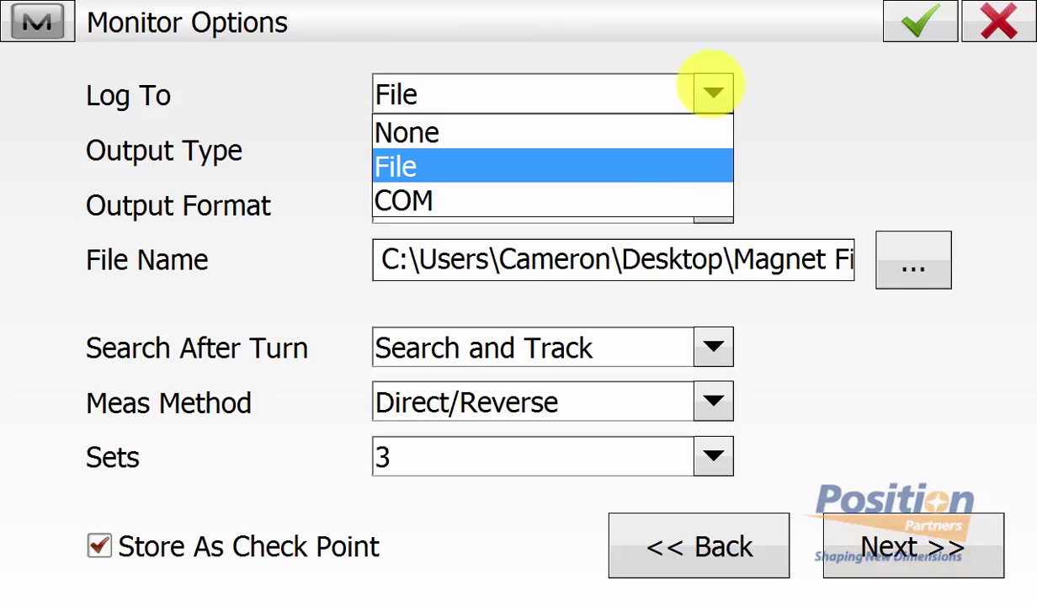
left_click(712, 91)
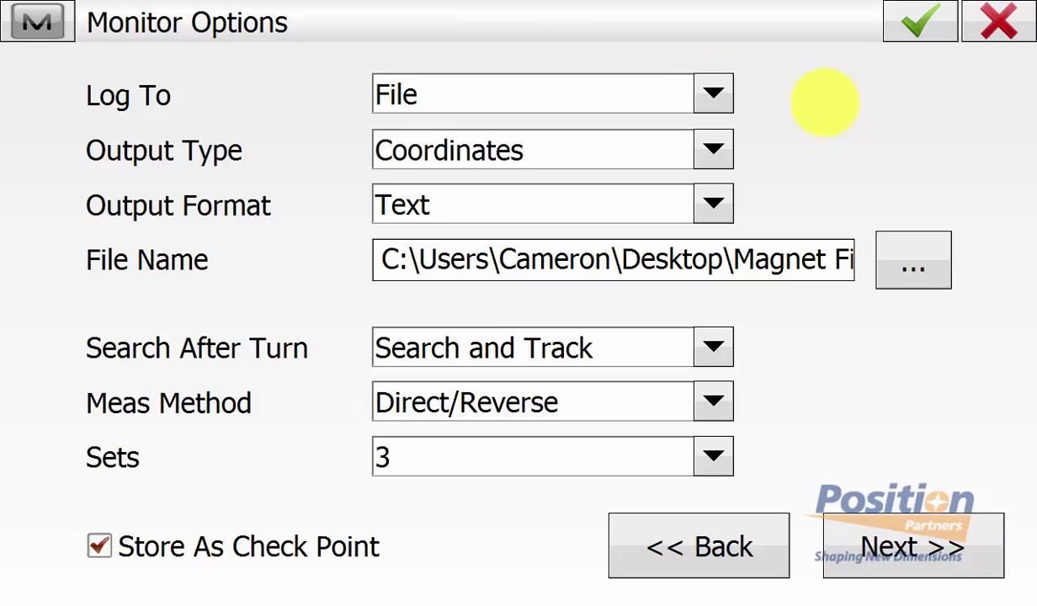
left_click(712, 149)
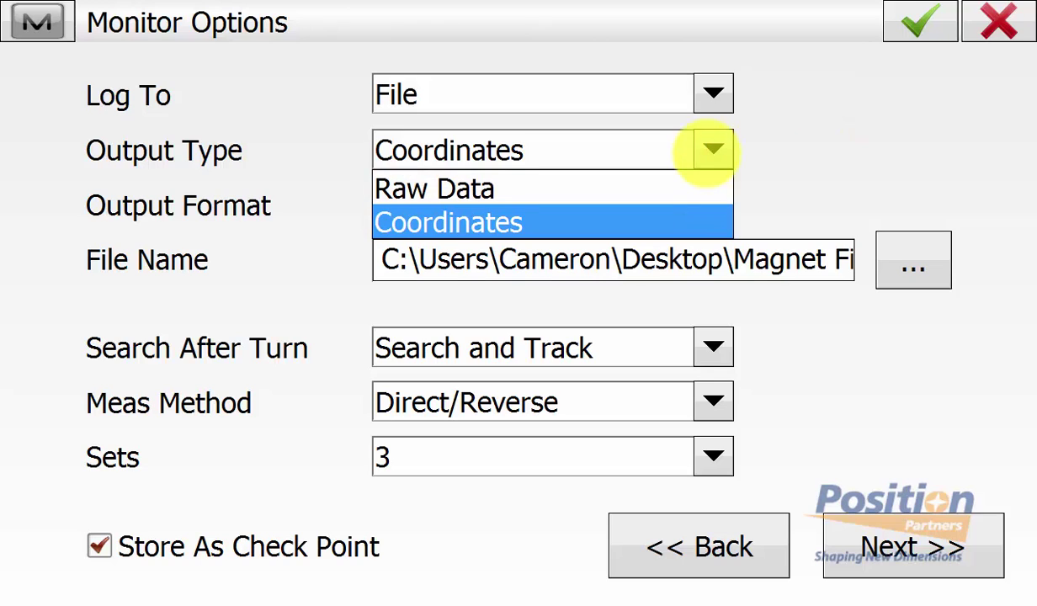
left_click(713, 149)
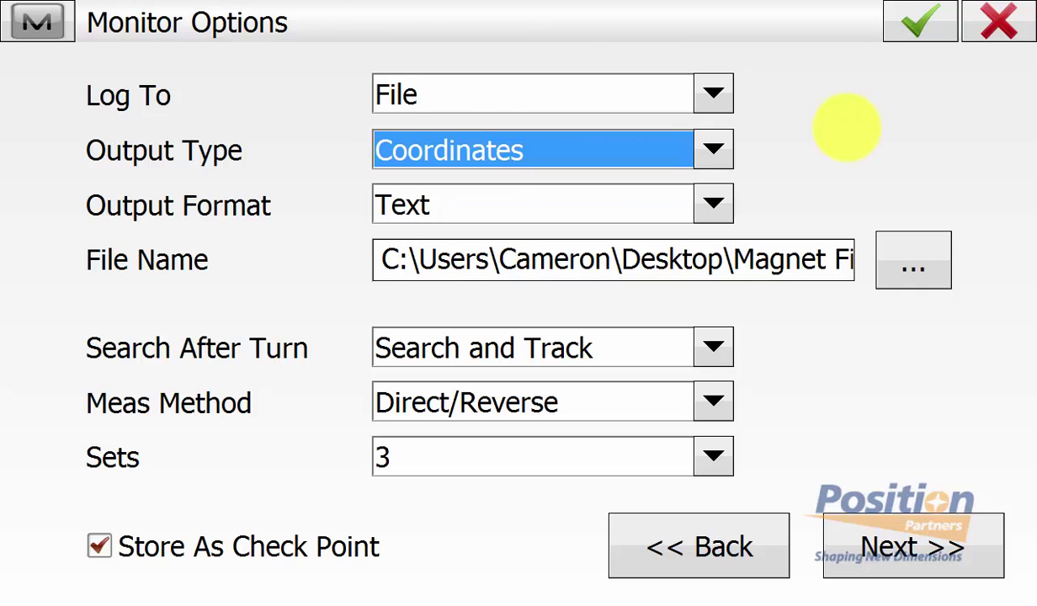
left_click(713, 202)
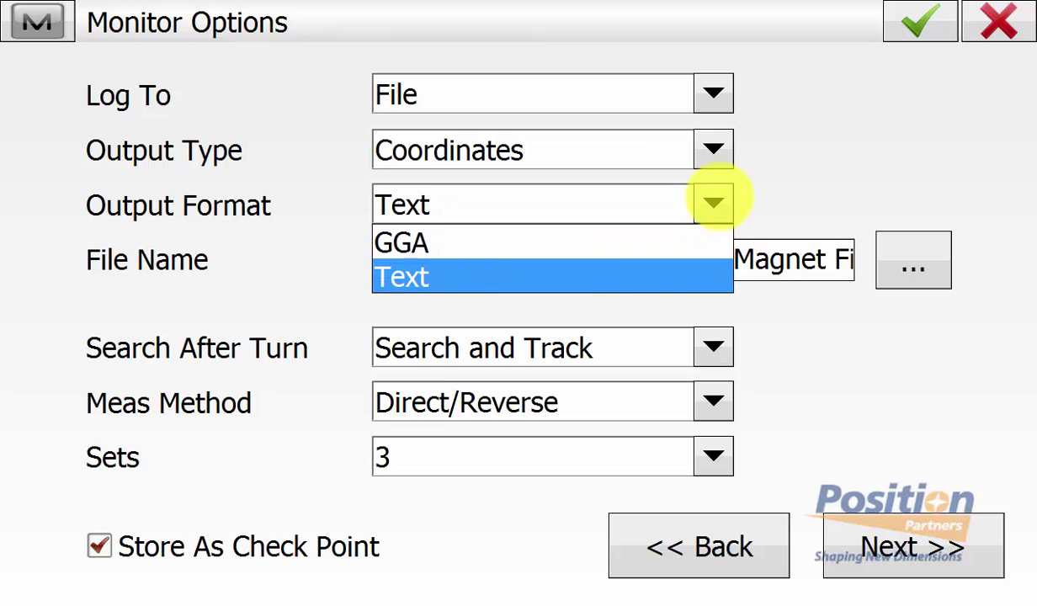
left_click(876, 152)
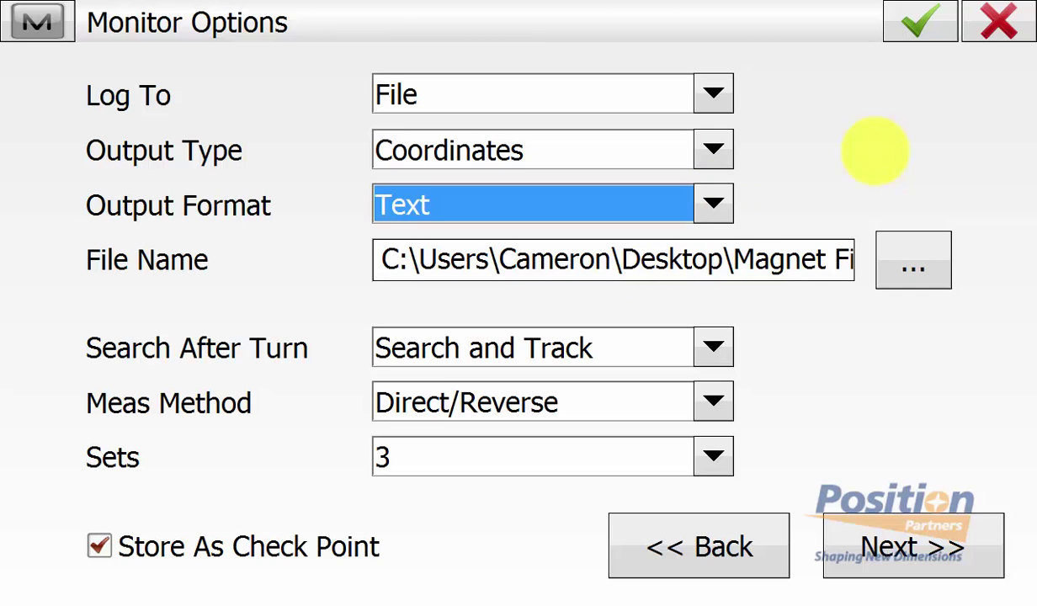
left_click(916, 261)
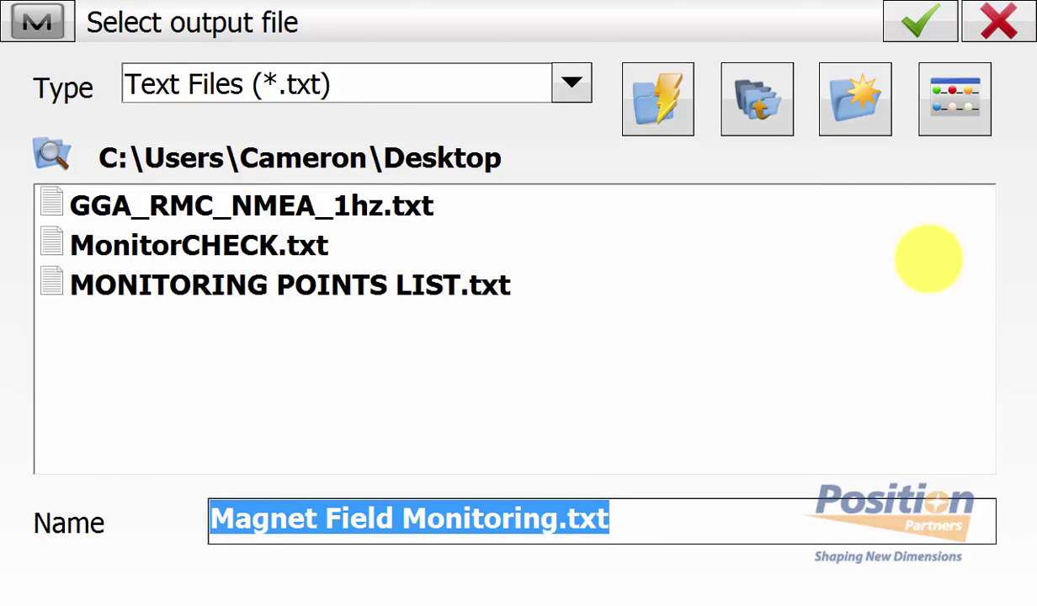
left_click(997, 21)
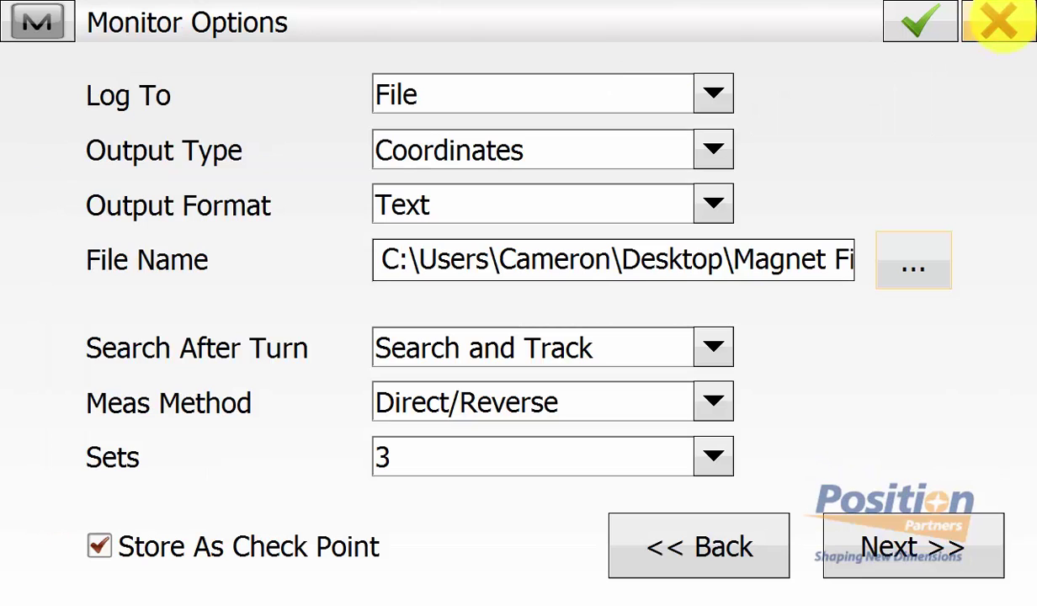
left_click(716, 346)
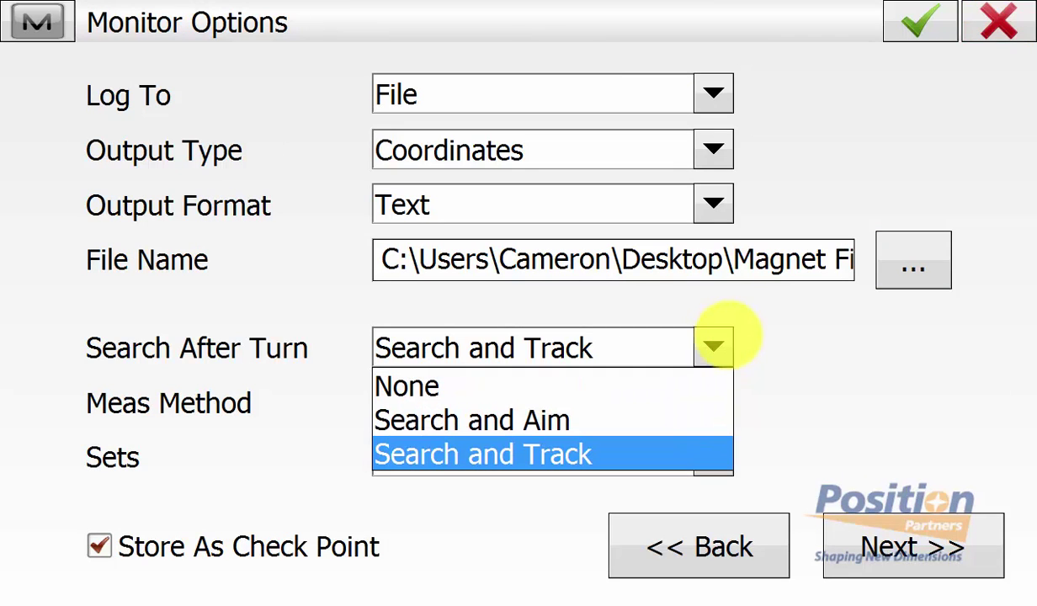
left_click(876, 338)
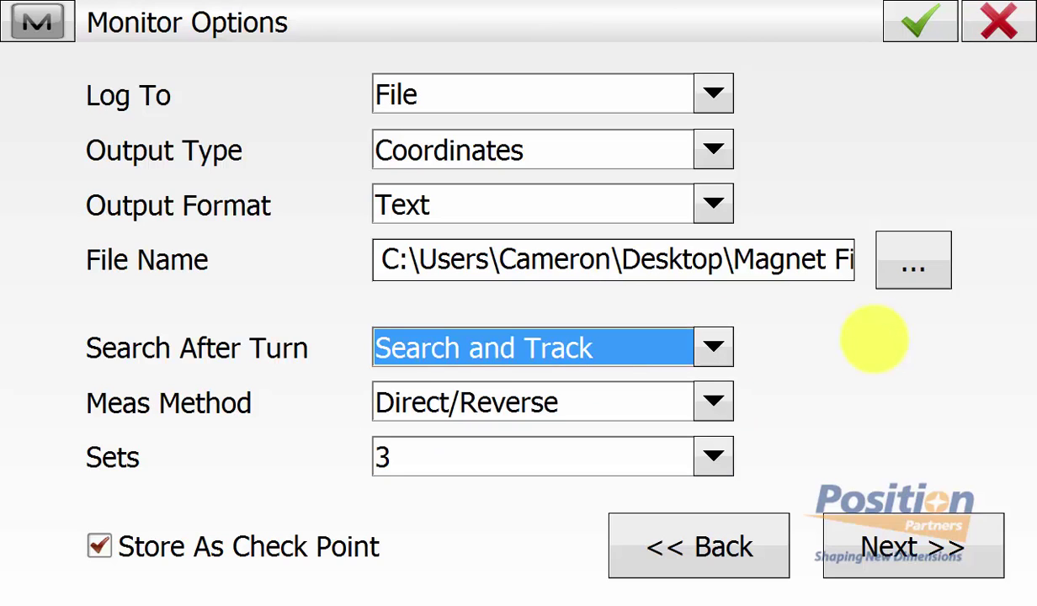
left_click(711, 402)
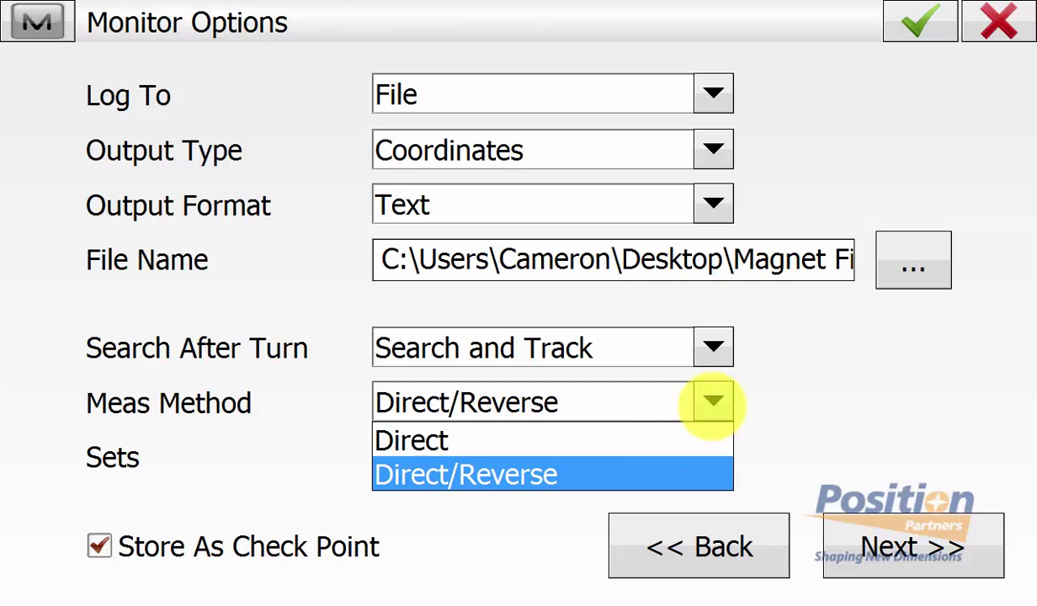
left_click(882, 364)
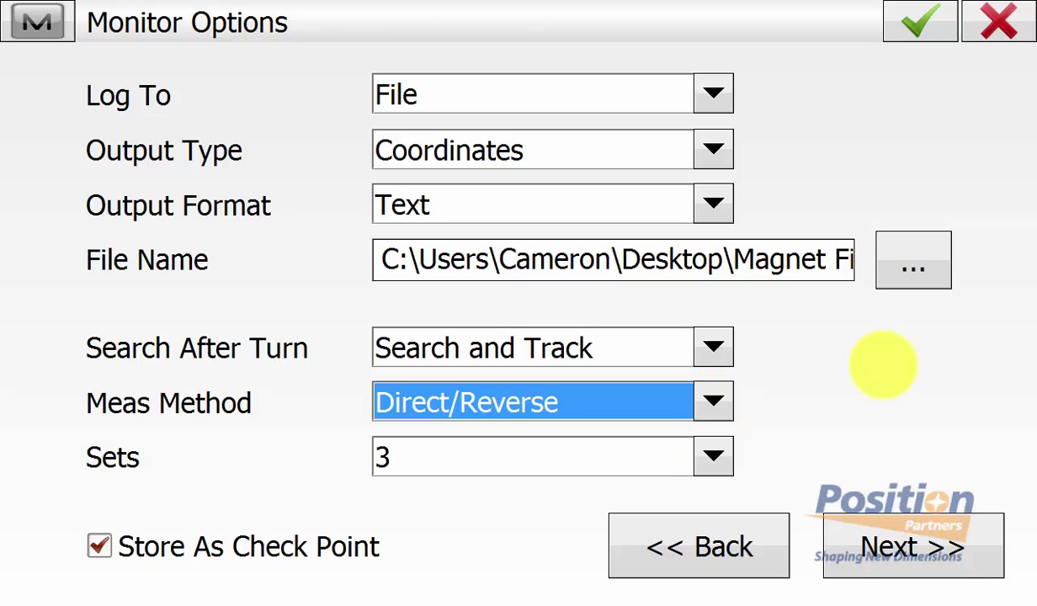
left_click(714, 457)
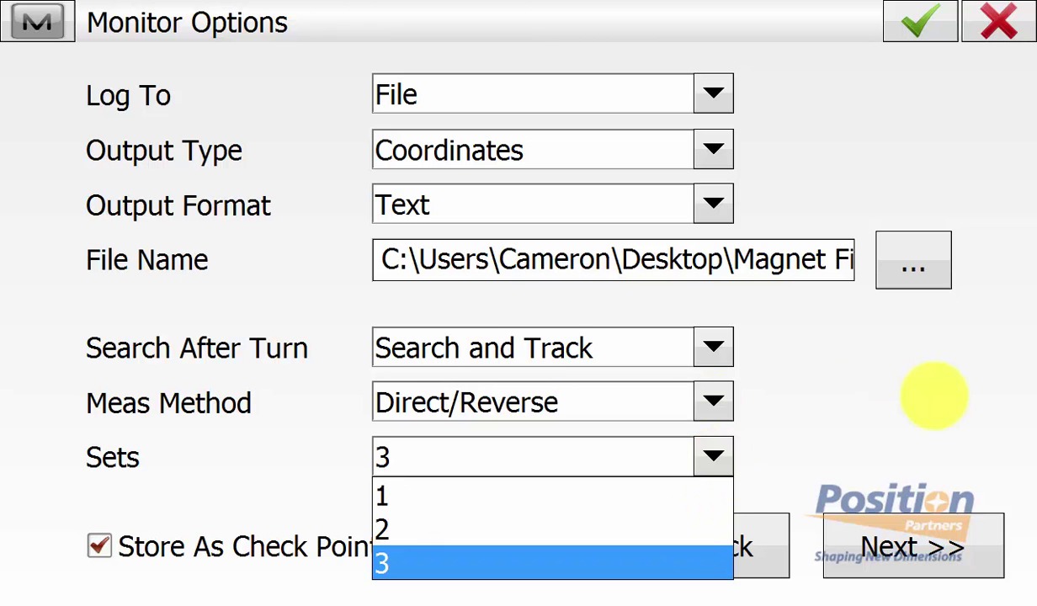
left_click(933, 398)
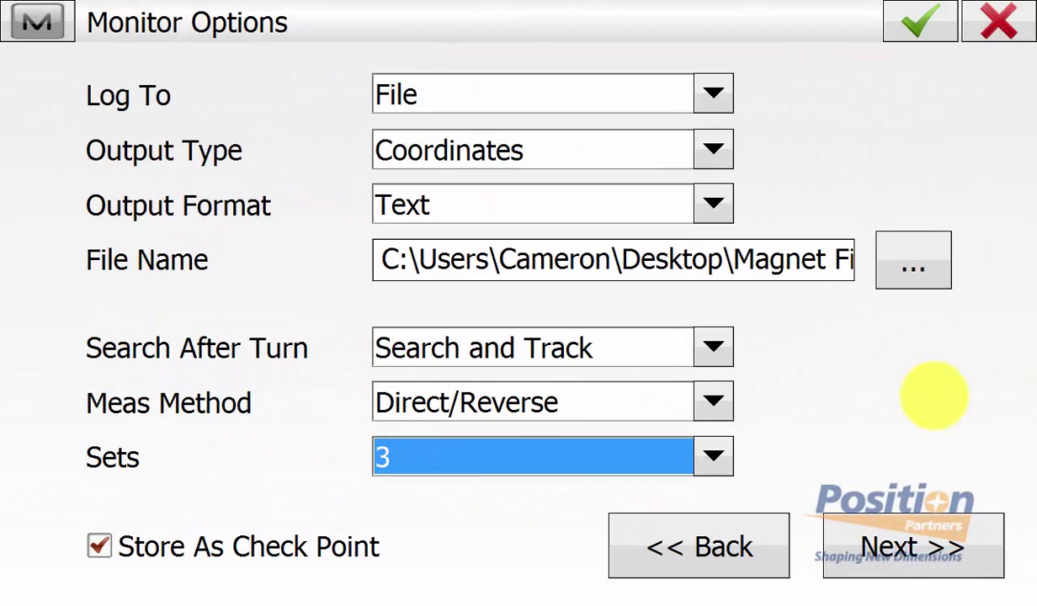
left_click(35, 22)
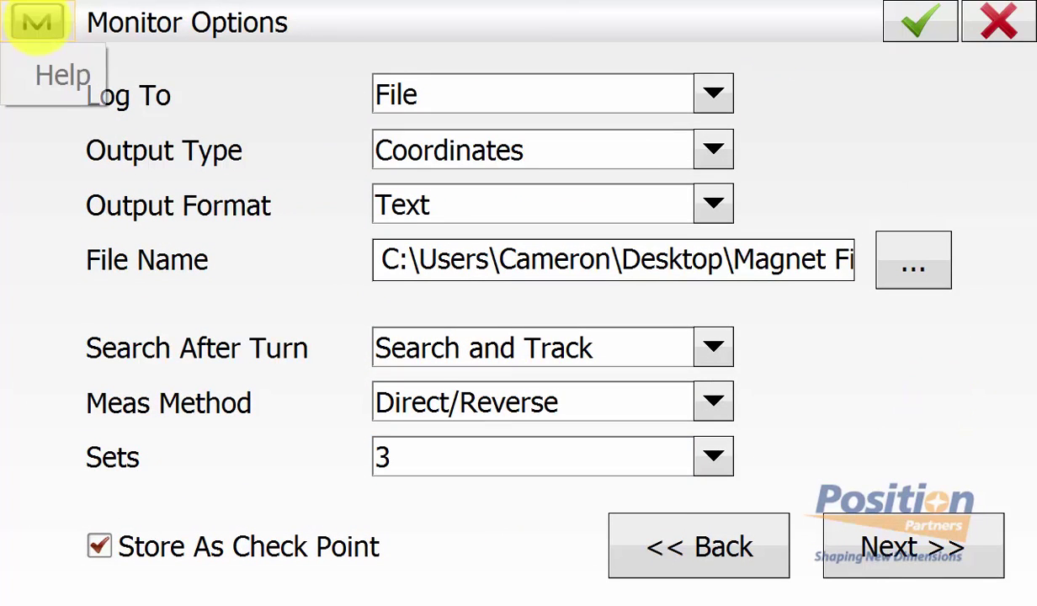
Check the Monitor Options help, keeping File logging of coordinates with 3 Direct/Reverse sets.
left_click(43, 75)
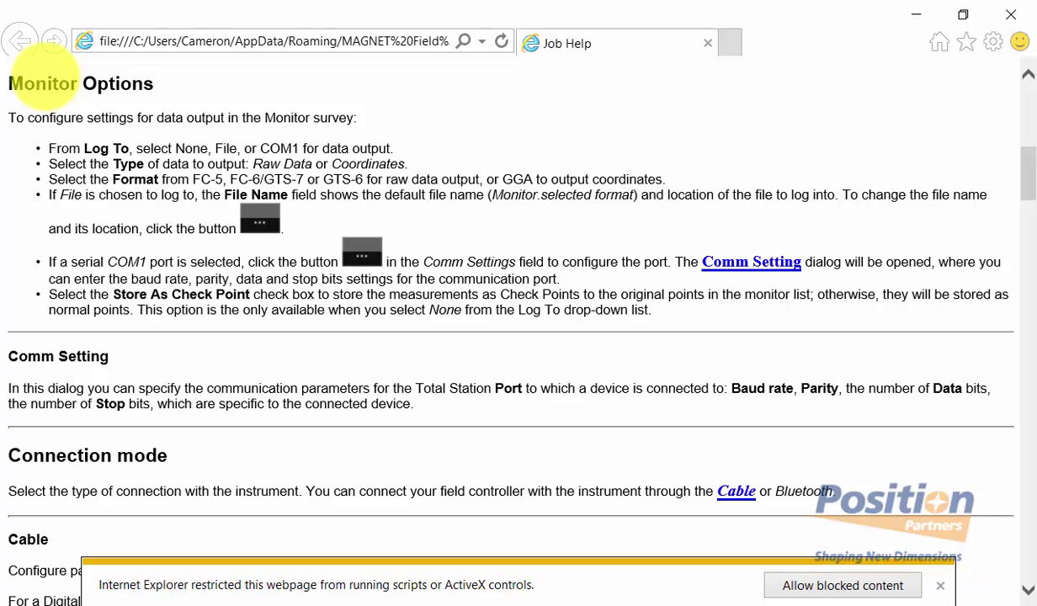
left_click(1004, 15)
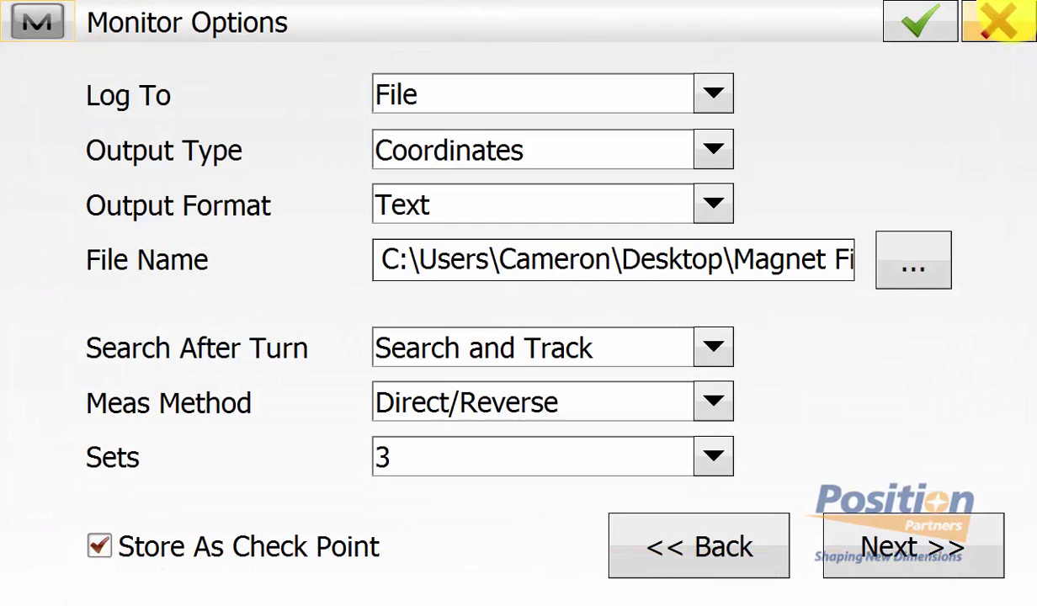
left_click(905, 548)
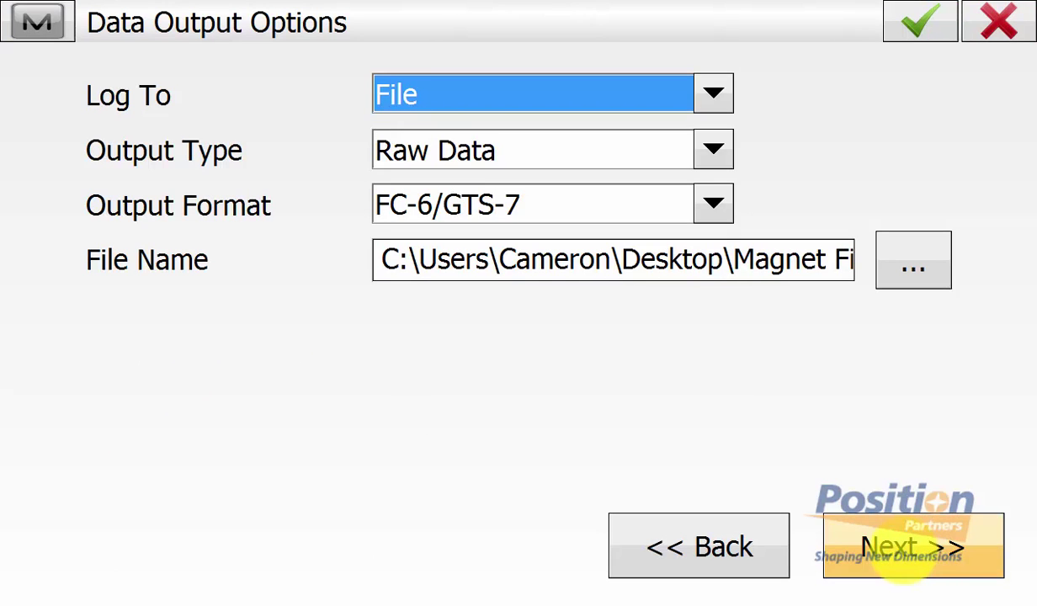
Keep data output logged to File as Raw Data in FC-6/GTS-7 format.
left_click(713, 92)
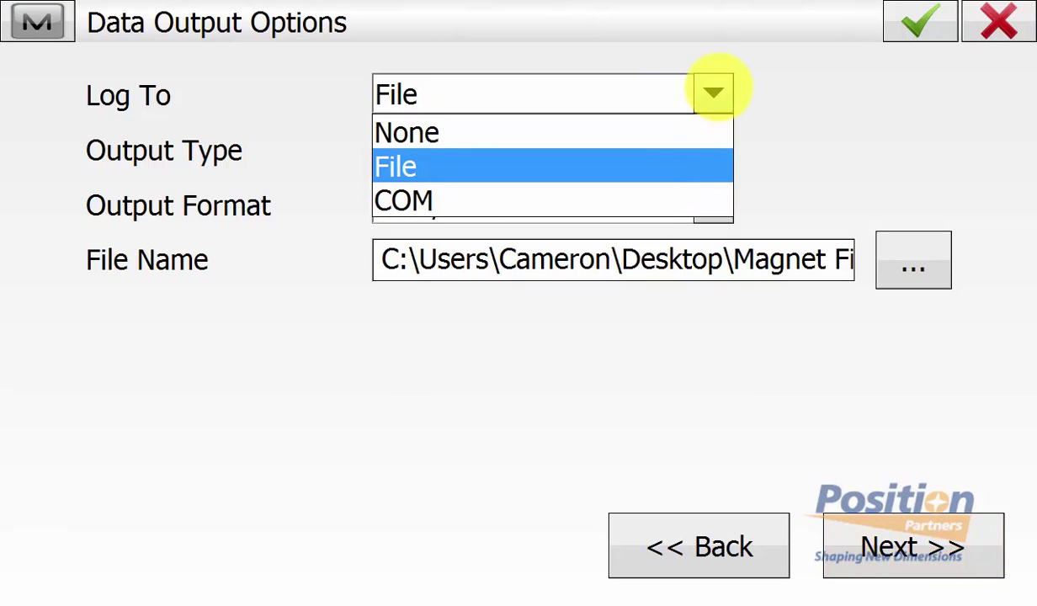
left_click(812, 84)
left_click(712, 150)
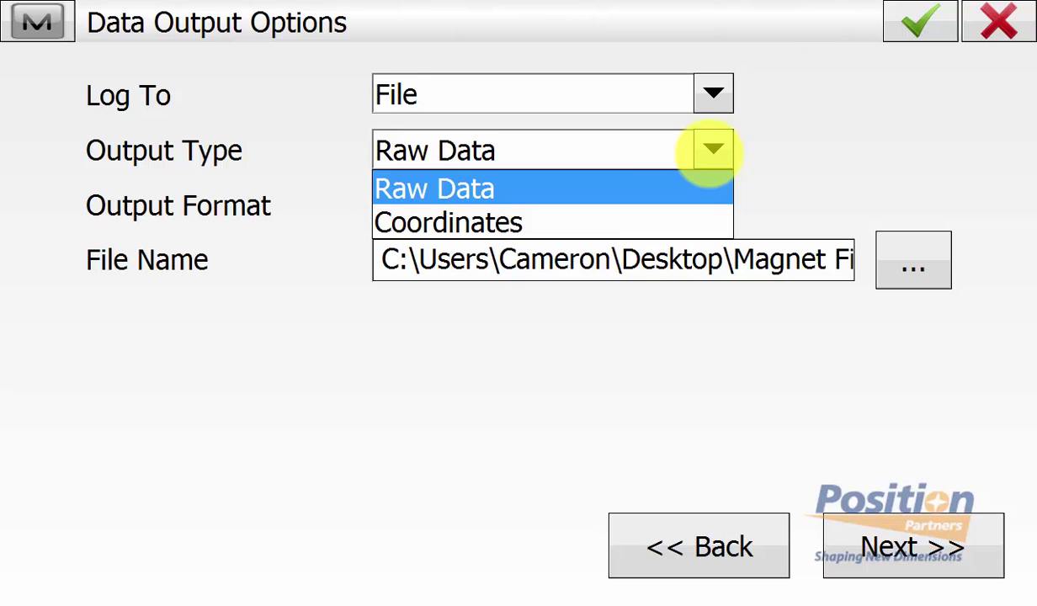
left_click(838, 109)
left_click(712, 204)
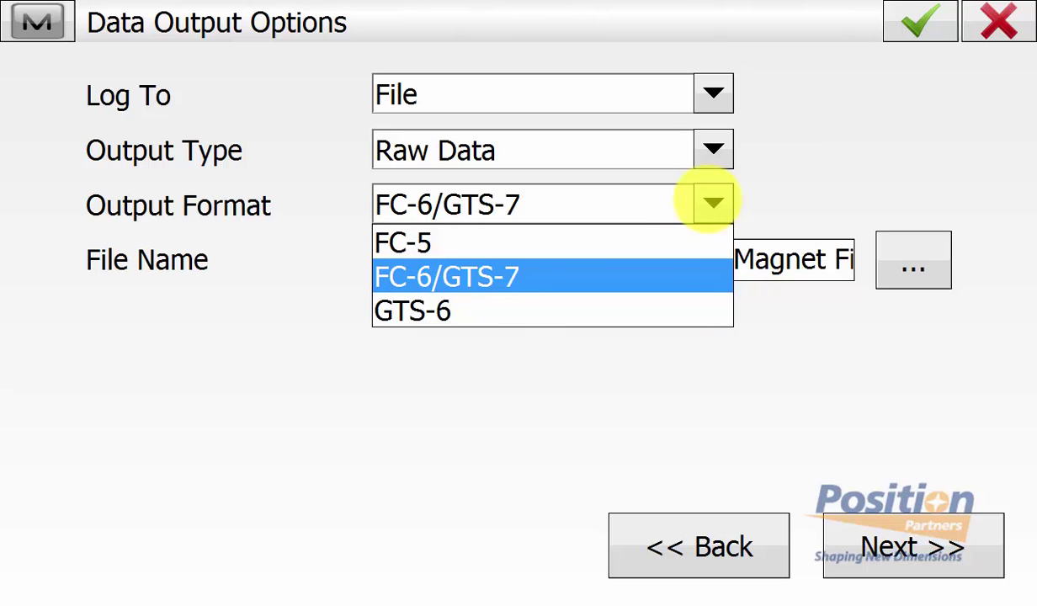
left_click(861, 135)
Close the output file browser and Help menu unchanged, moving on to stake settings.
left_click(924, 259)
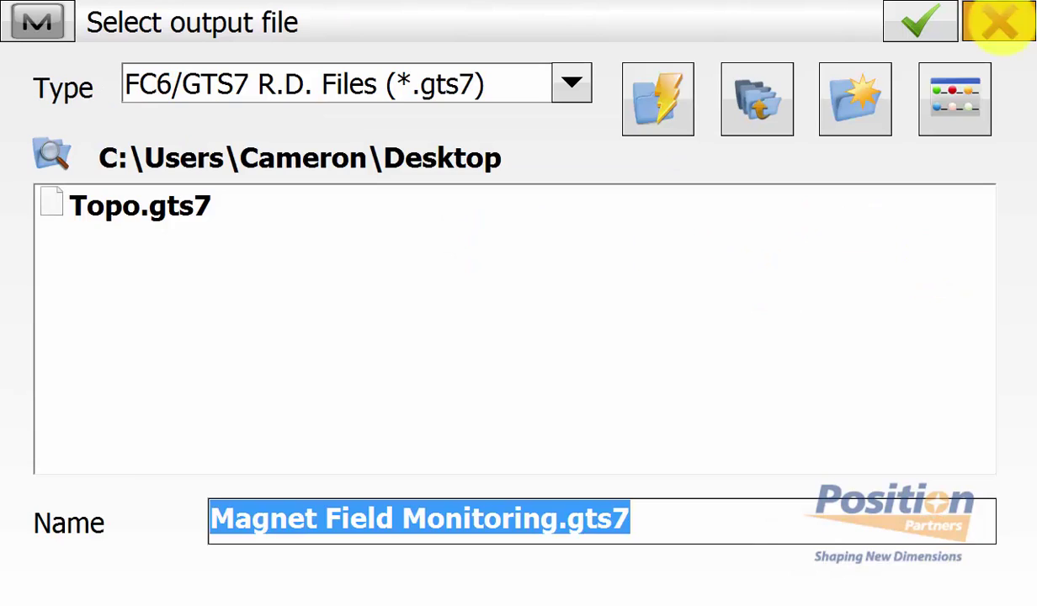
left_click(997, 21)
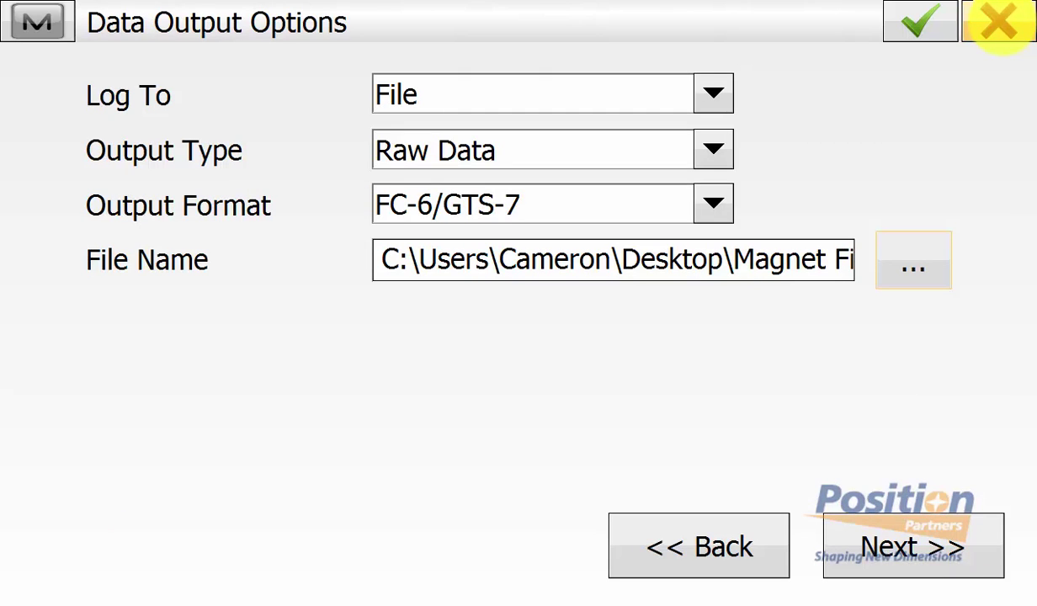
left_click(25, 25)
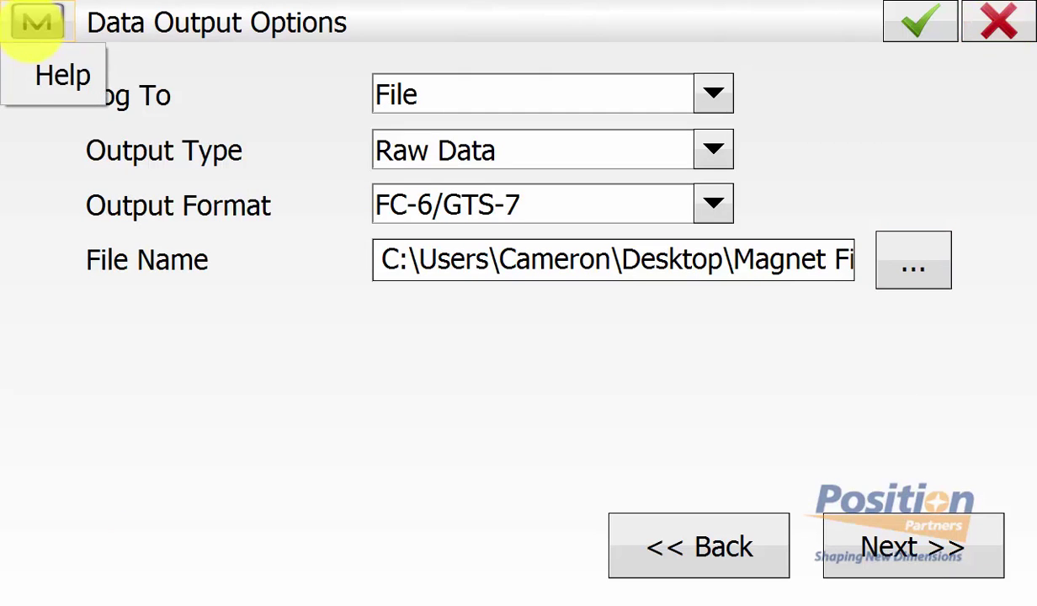
left_click(34, 74)
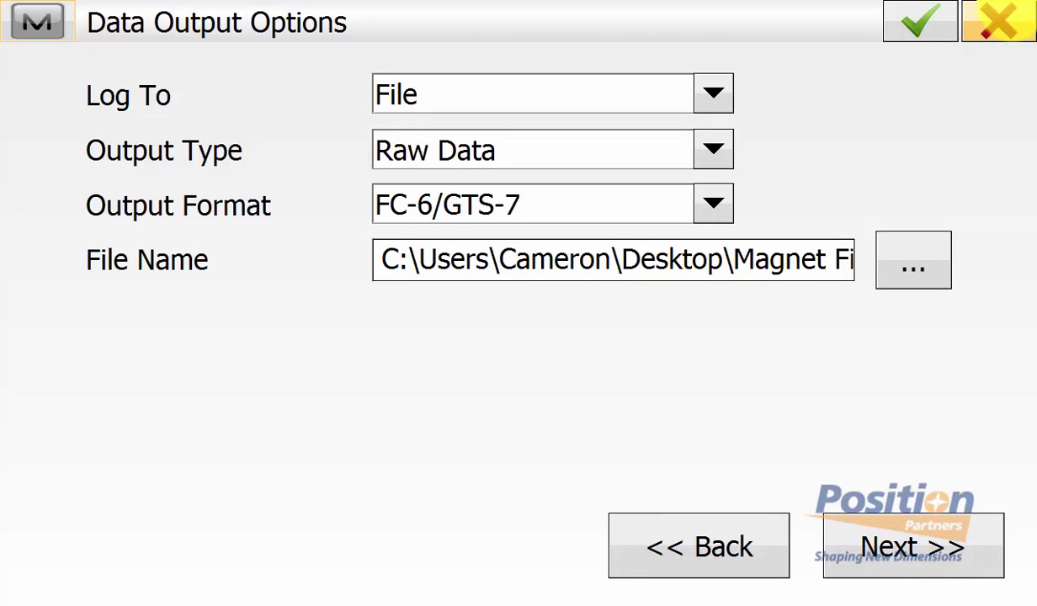
left_click(917, 555)
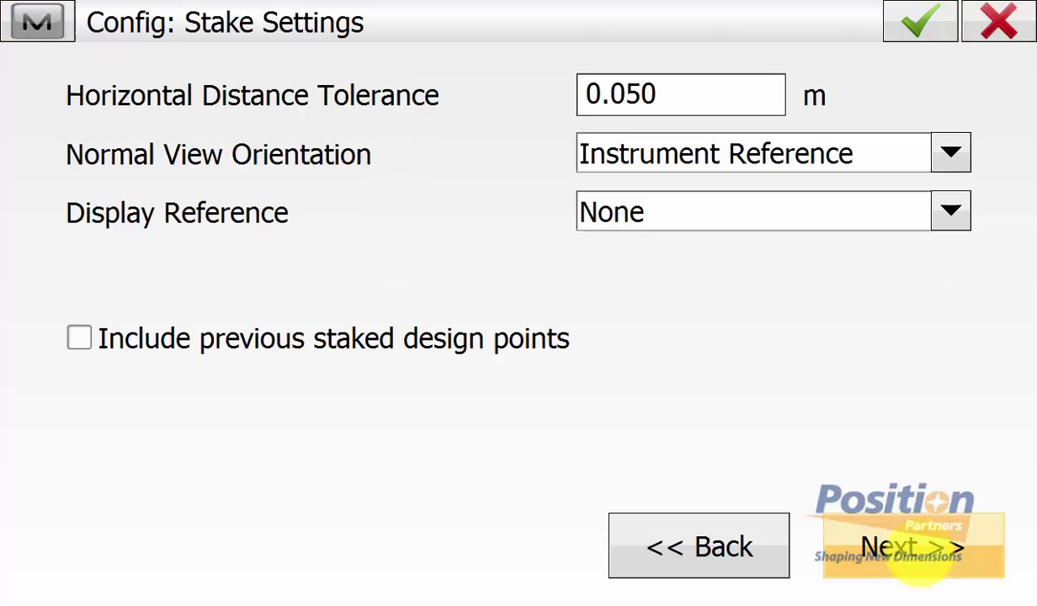
Step through the stake, grade stake and staked point pages to the wizard's end.
left_click(922, 560)
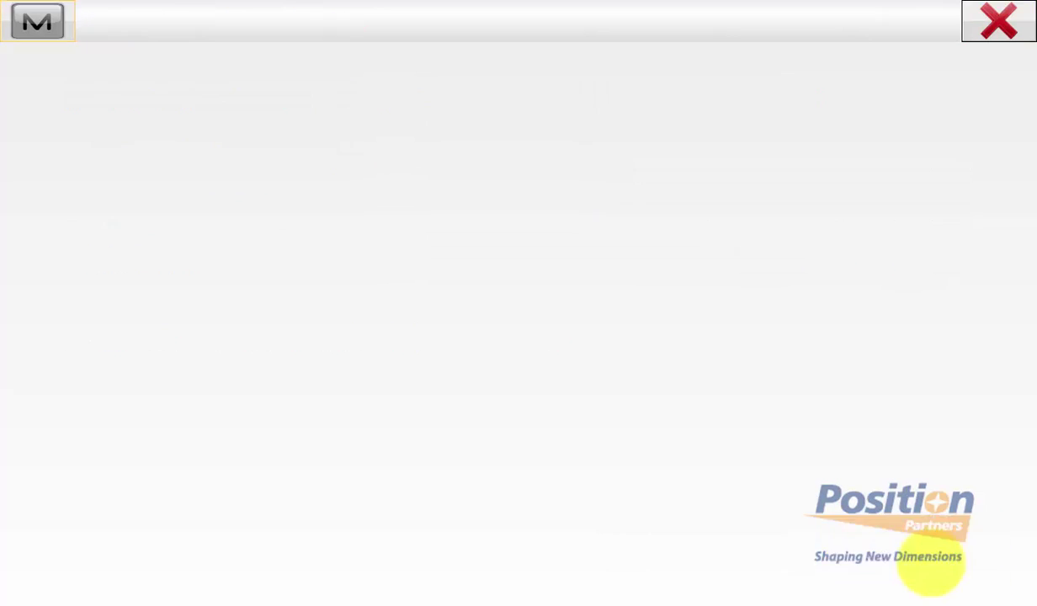
left_click(930, 560)
left_click(939, 560)
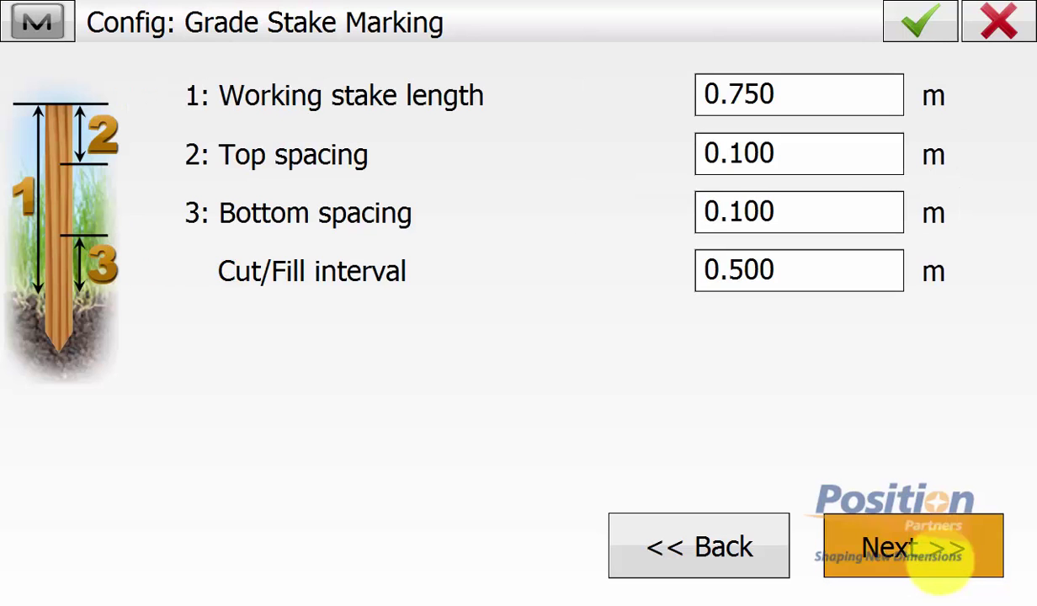
left_click(943, 562)
left_click(959, 555)
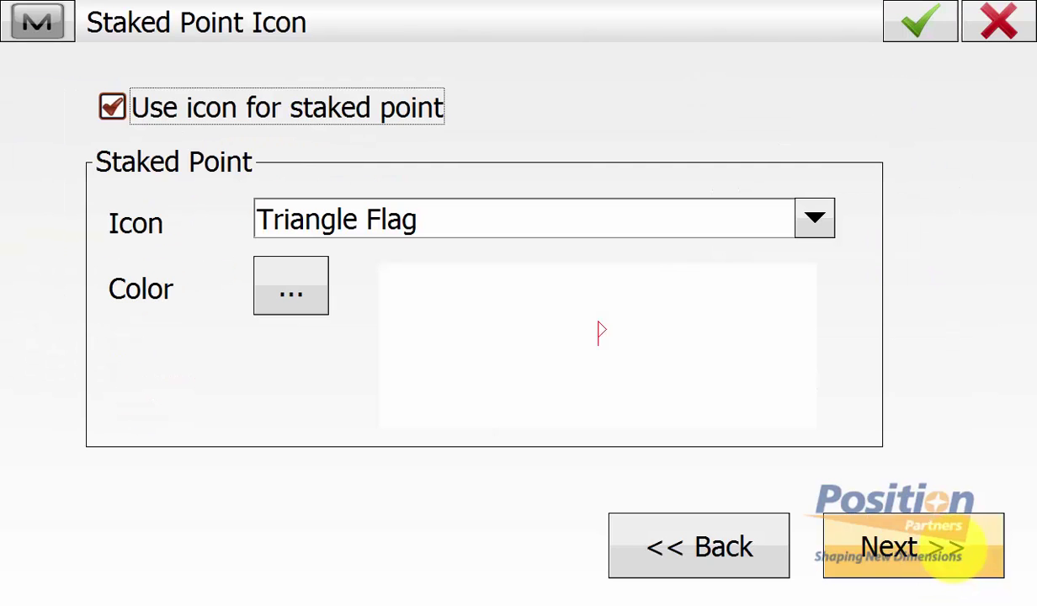
left_click(964, 549)
Accept the GT-1000 configuration and Job Configuration, returning to the Configure menu.
left_click(920, 22)
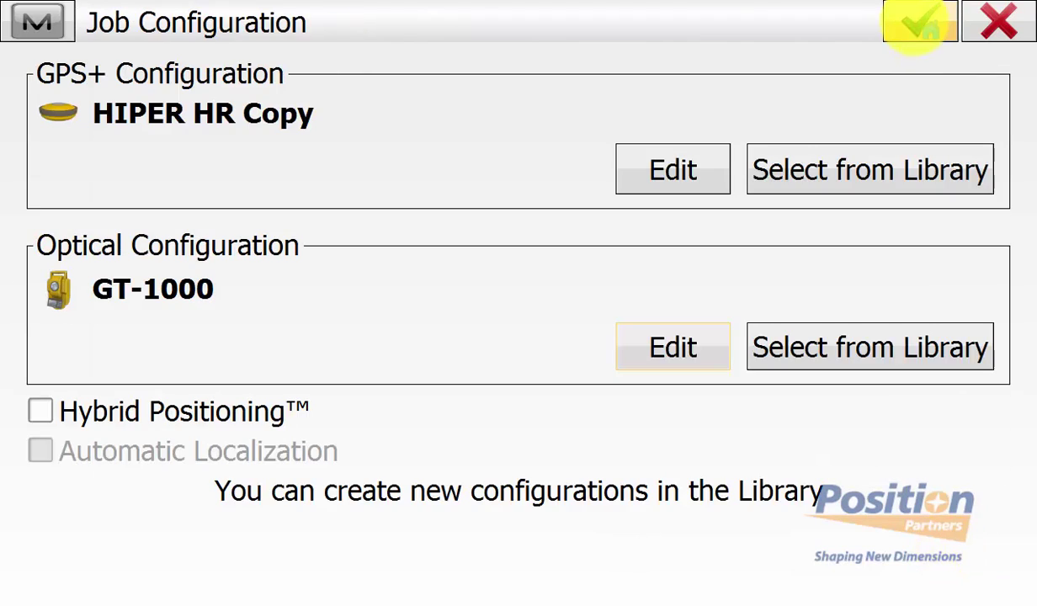
left_click(920, 23)
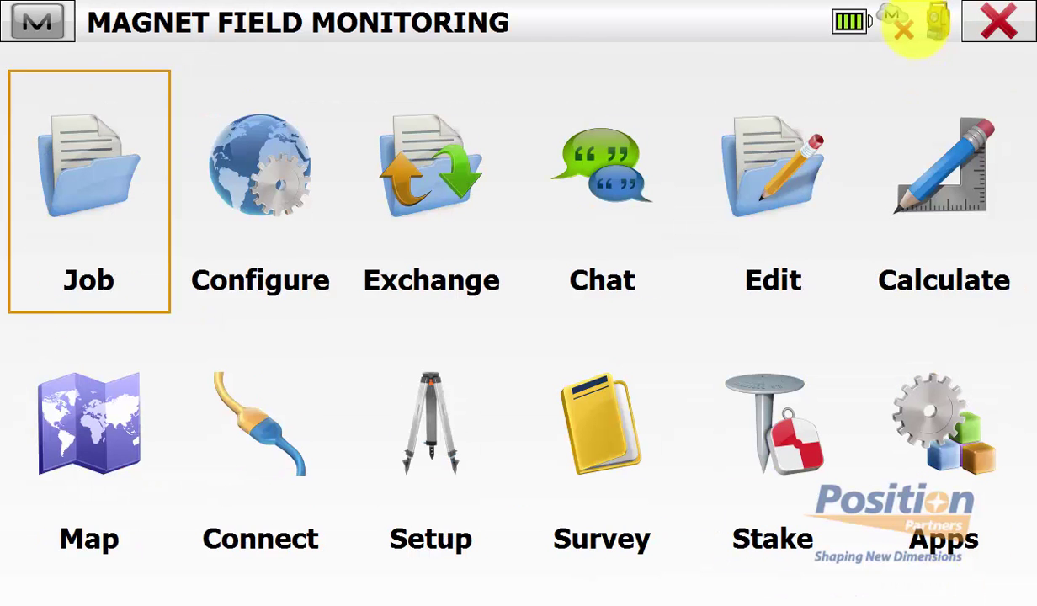
left_click(261, 181)
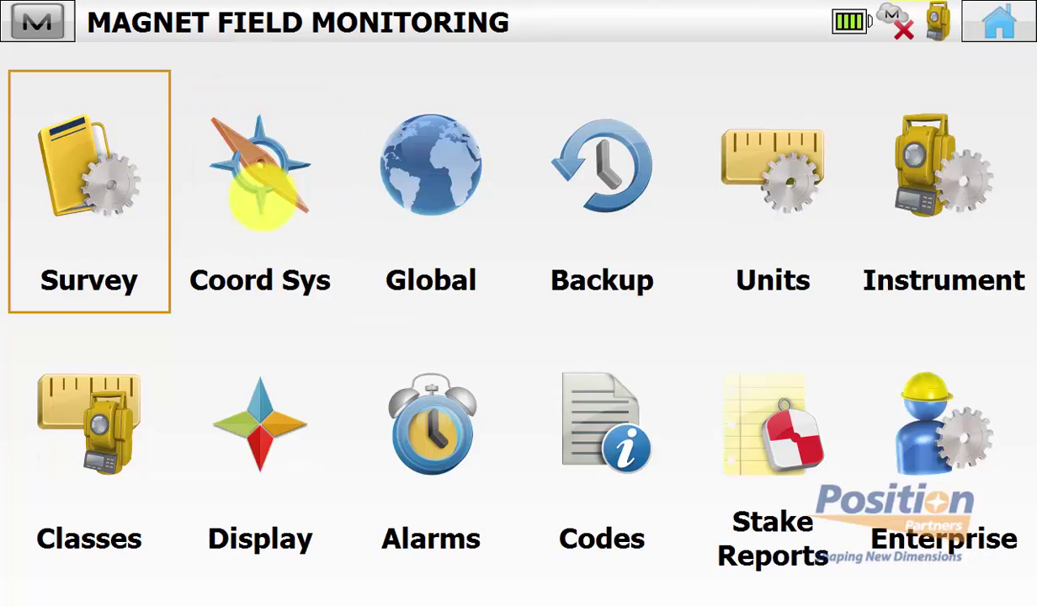
View the coordinate system settings, leave them unchanged, and return to the main menu.
left_click(260, 181)
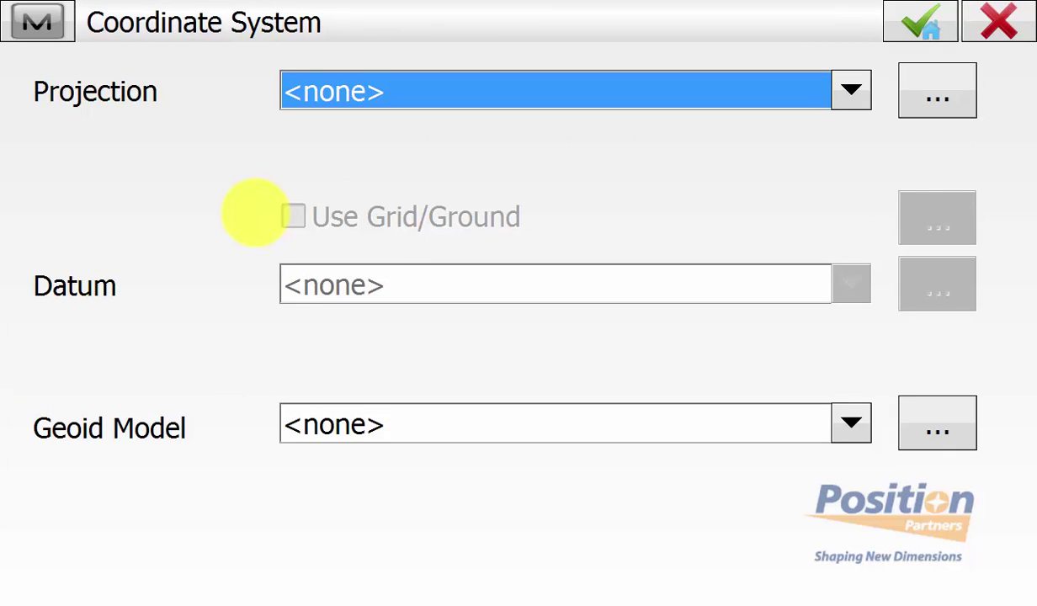
left_click(999, 24)
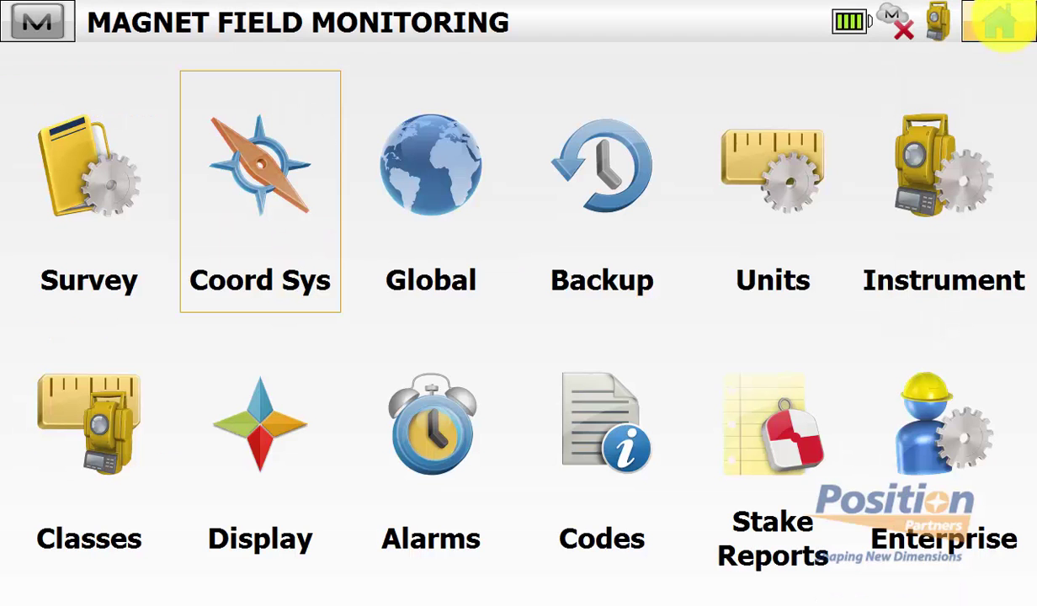
left_click(998, 23)
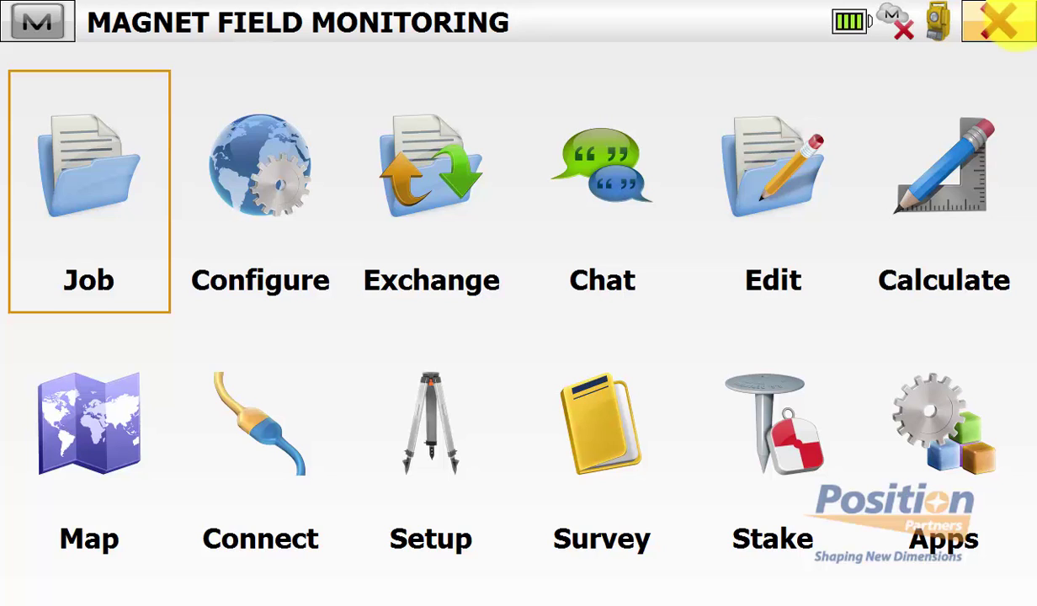
Start a From File import of point lists via Edit > Point Lists > Exchange.
left_click(783, 168)
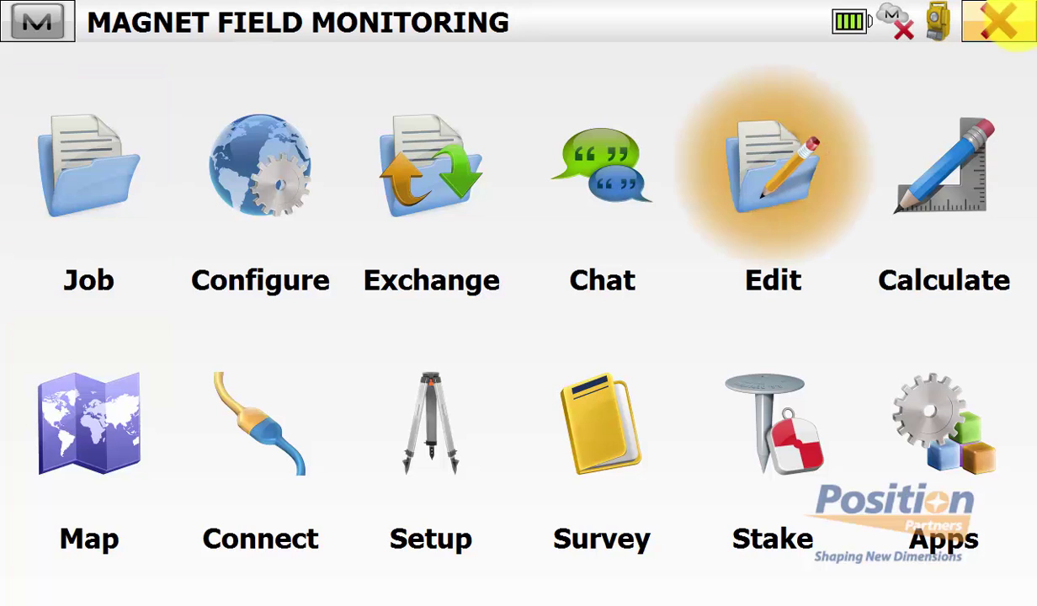
left_click(953, 197)
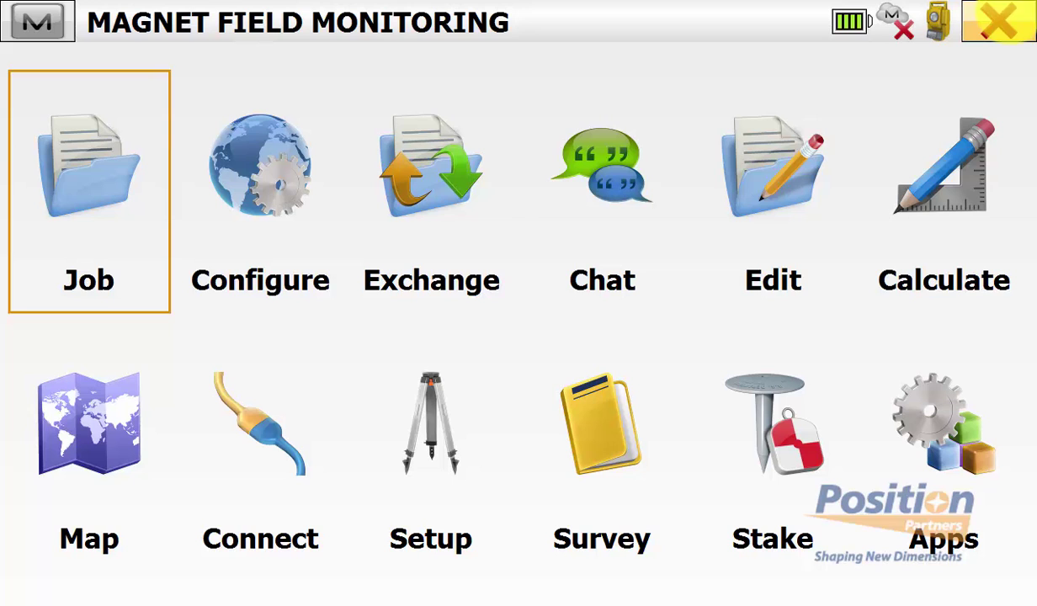
left_click(431, 192)
left_click(602, 182)
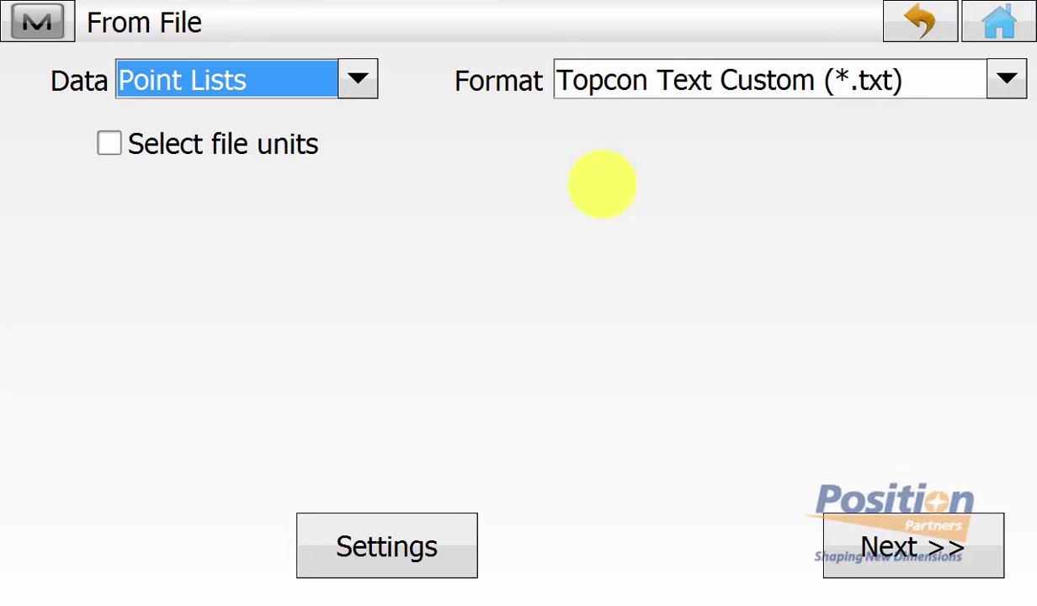
Review the import settings, keeping Design Points as the import type.
left_click(438, 541)
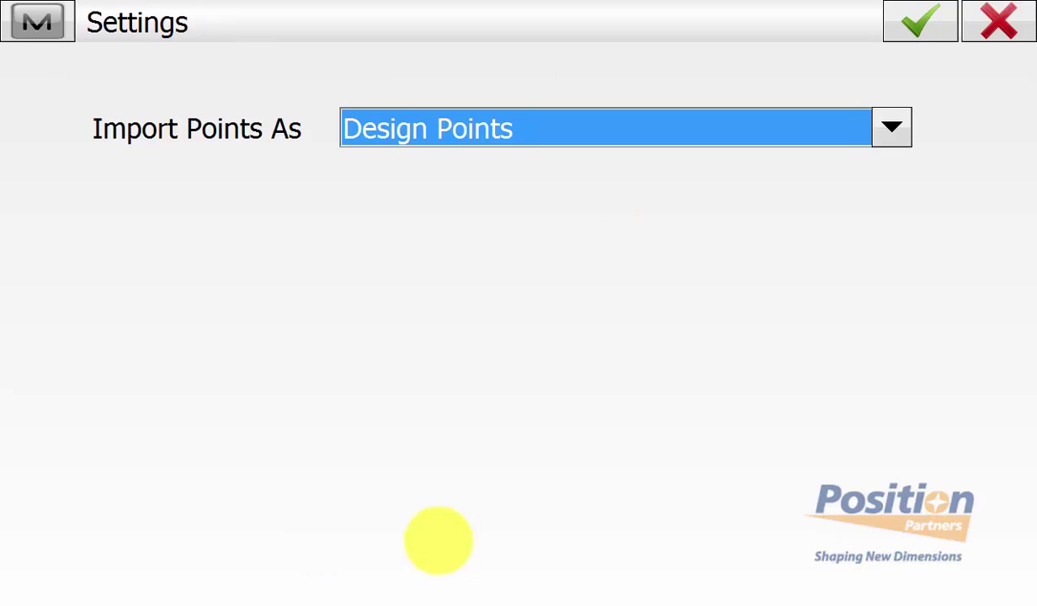
left_click(887, 117)
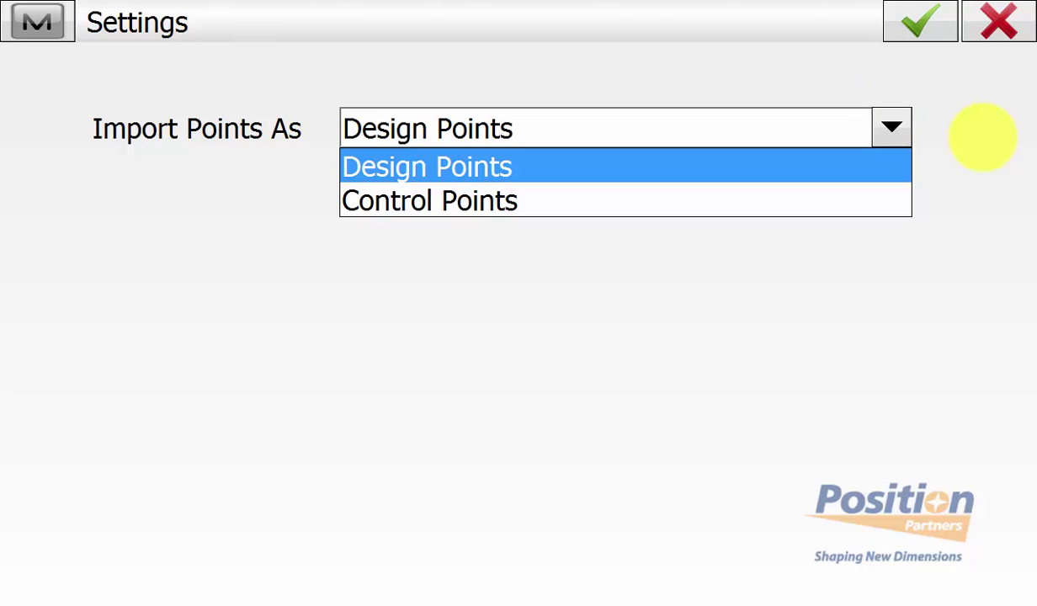
left_click(982, 135)
left_click(1000, 23)
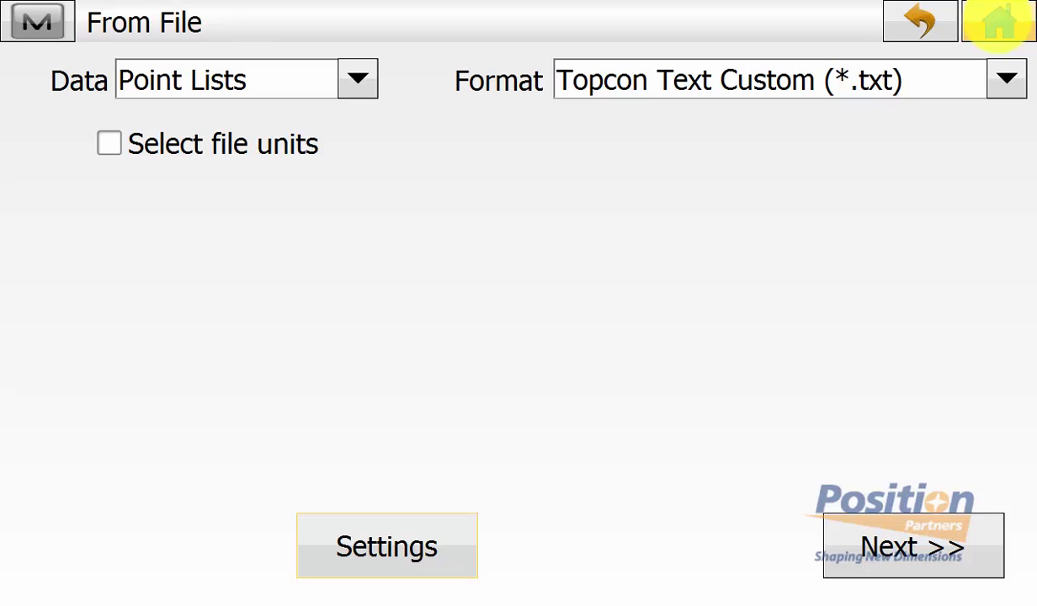
Import MONITORING POINTS LIST.txt with default text format and coordinate system settings.
left_click(926, 549)
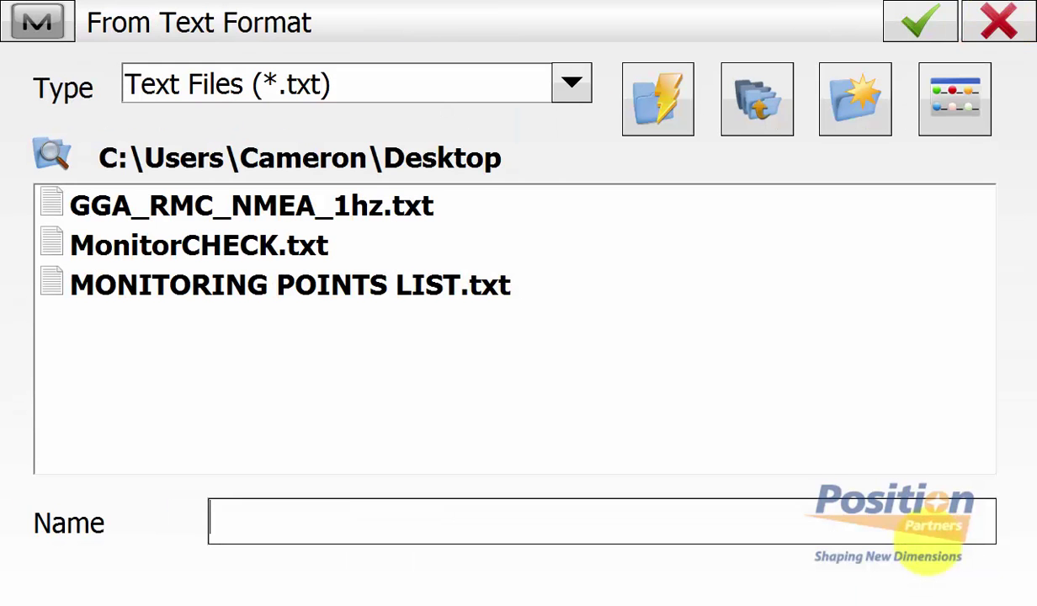
left_click(138, 286)
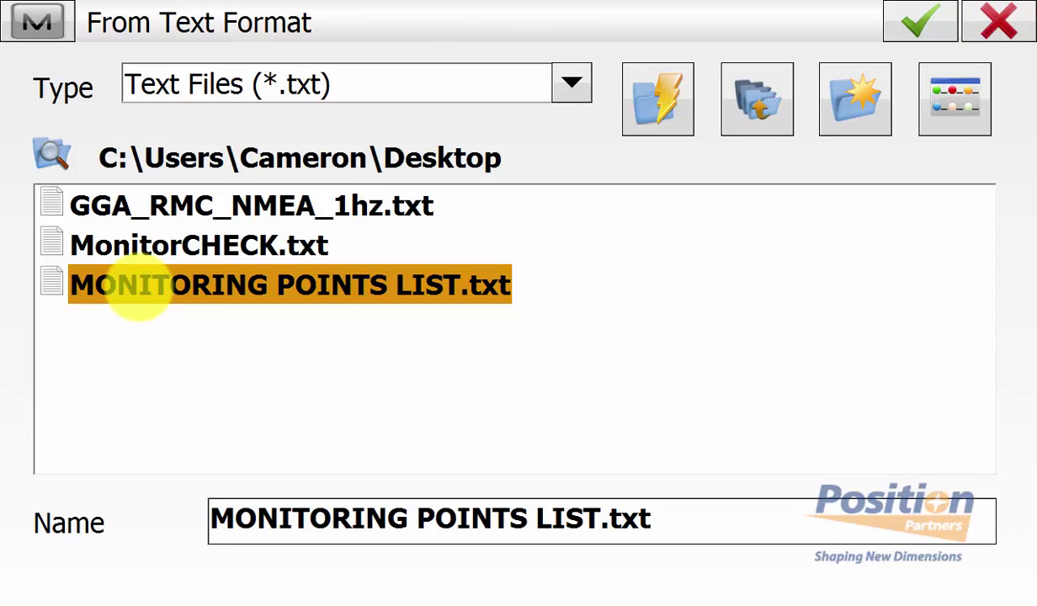
left_click(916, 24)
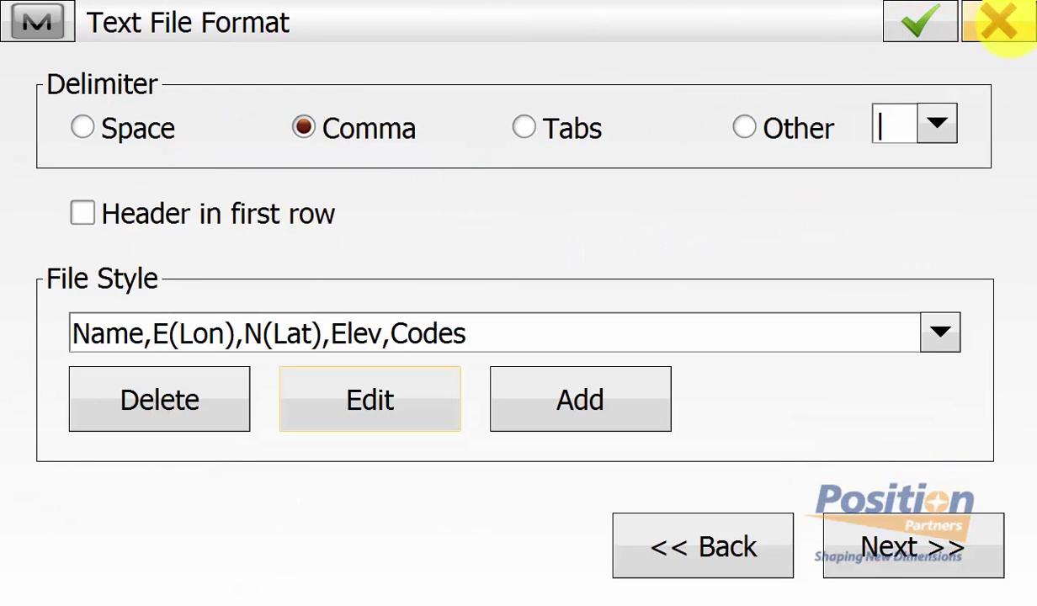
left_click(918, 554)
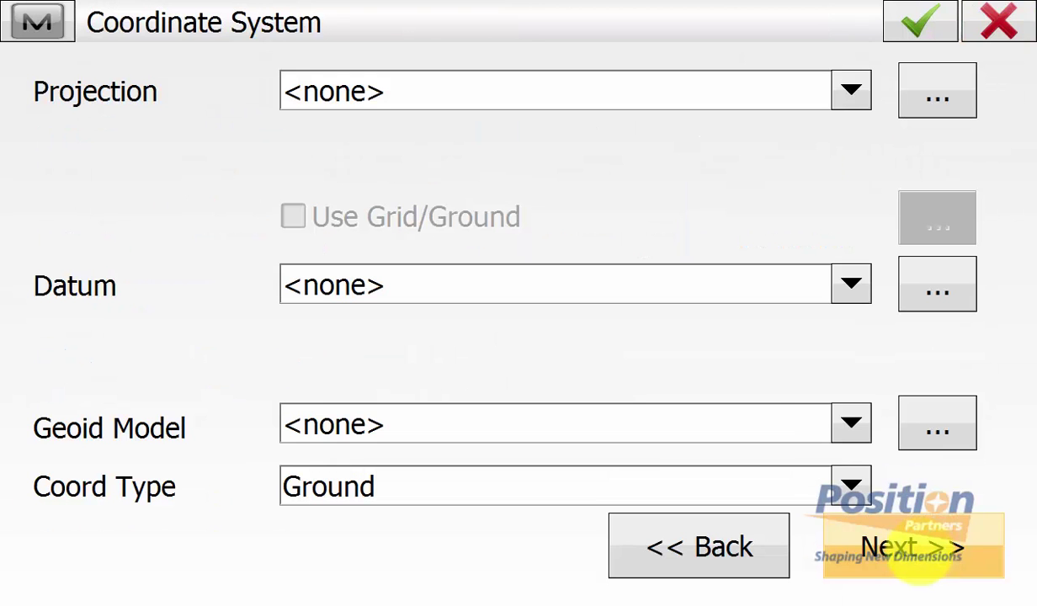
left_click(917, 554)
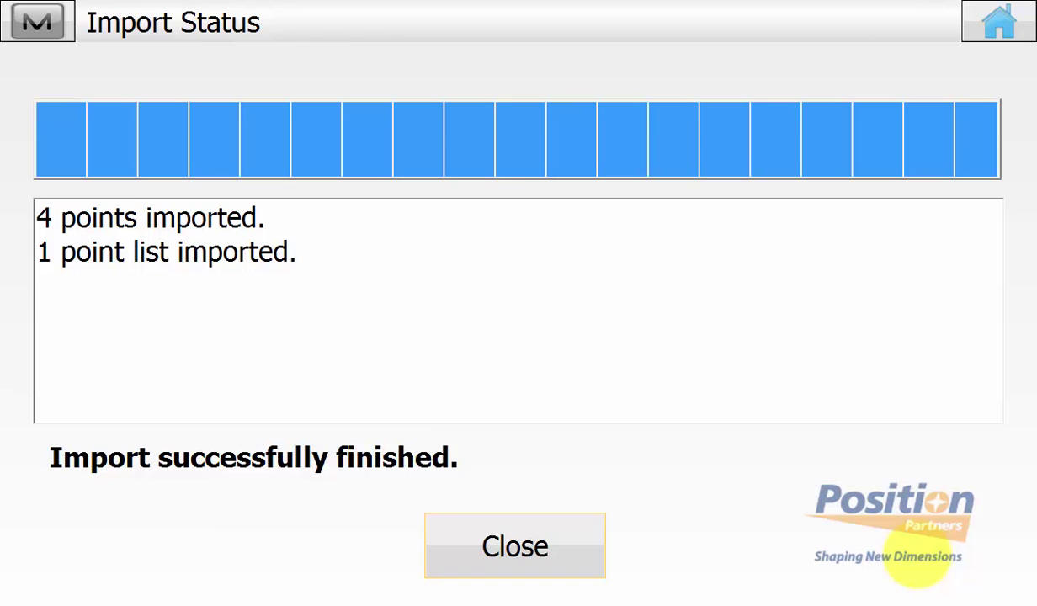
left_click(555, 533)
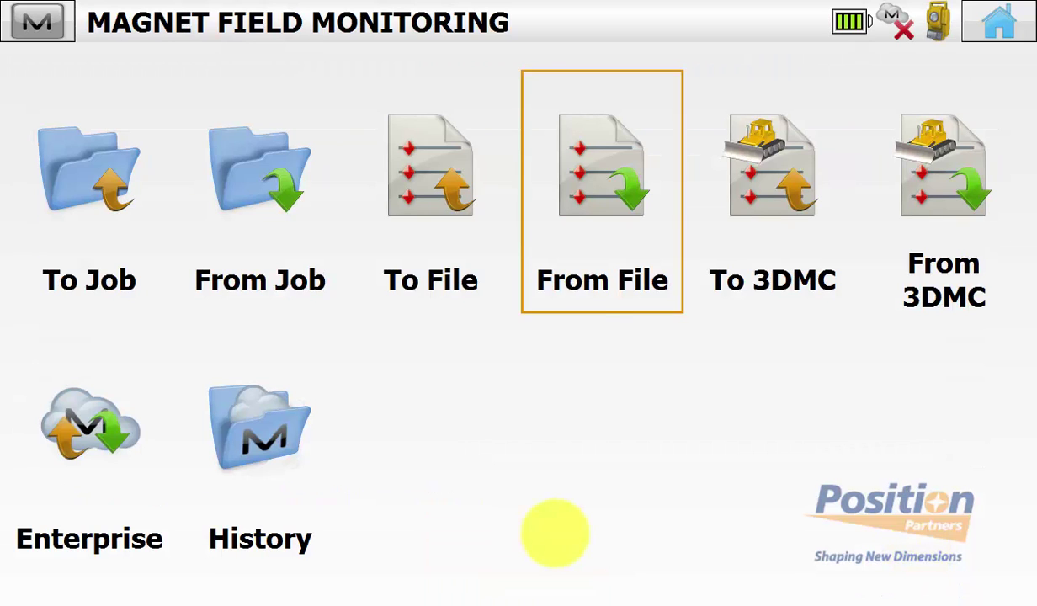
left_click(999, 22)
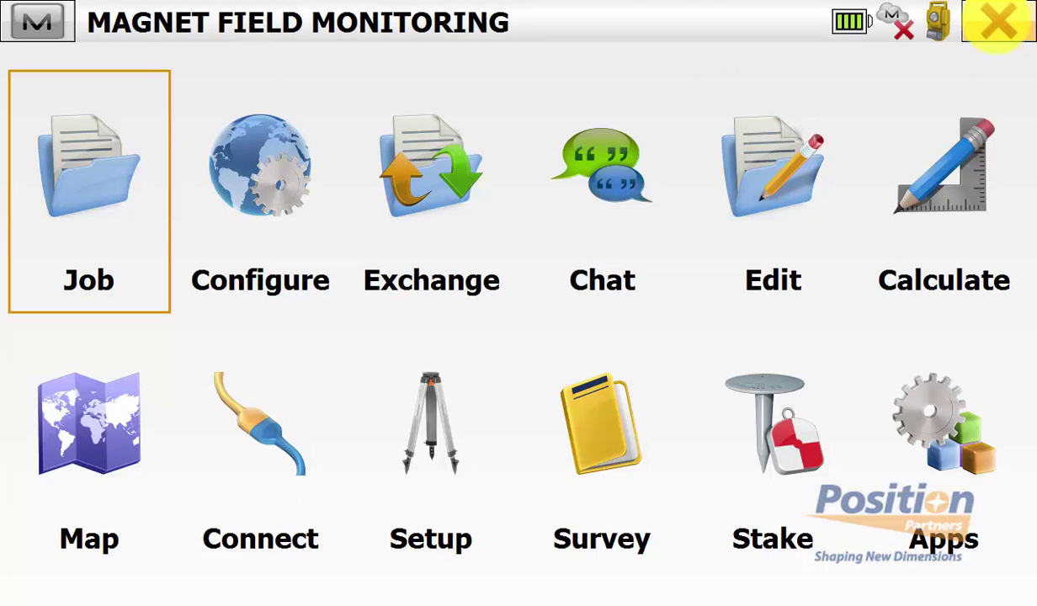
Verify MONITORING POINTS LIST contains points 100–103, then open the Survey menu.
left_click(773, 194)
left_click(959, 205)
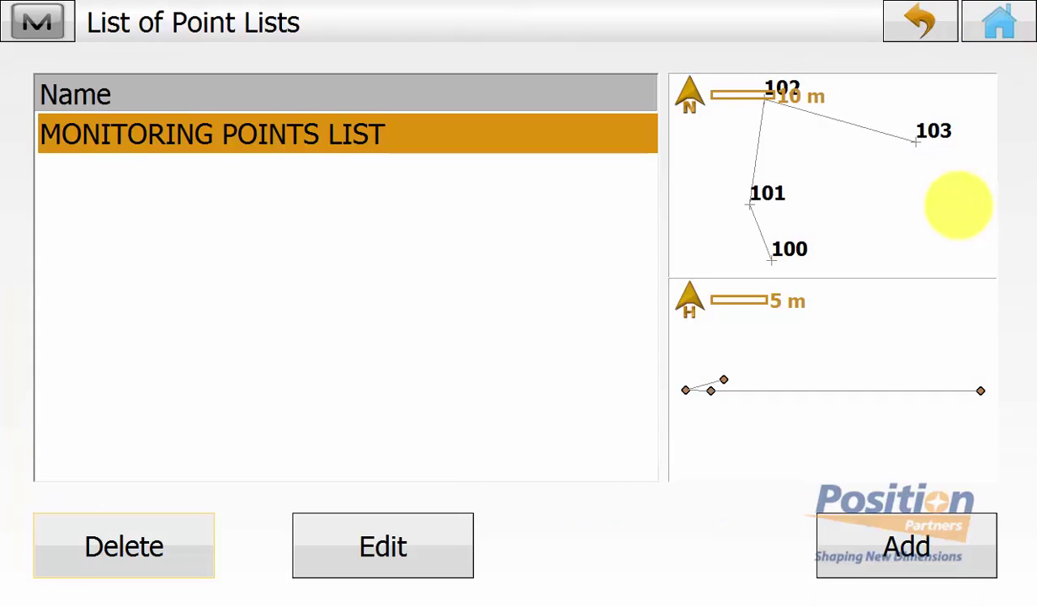
left_click(409, 547)
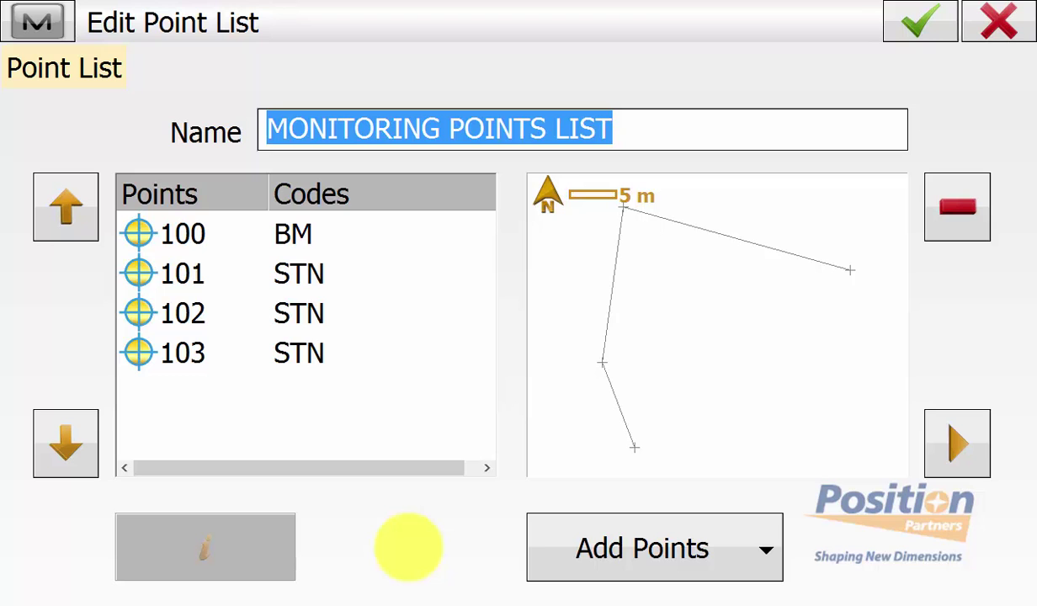
left_click(920, 21)
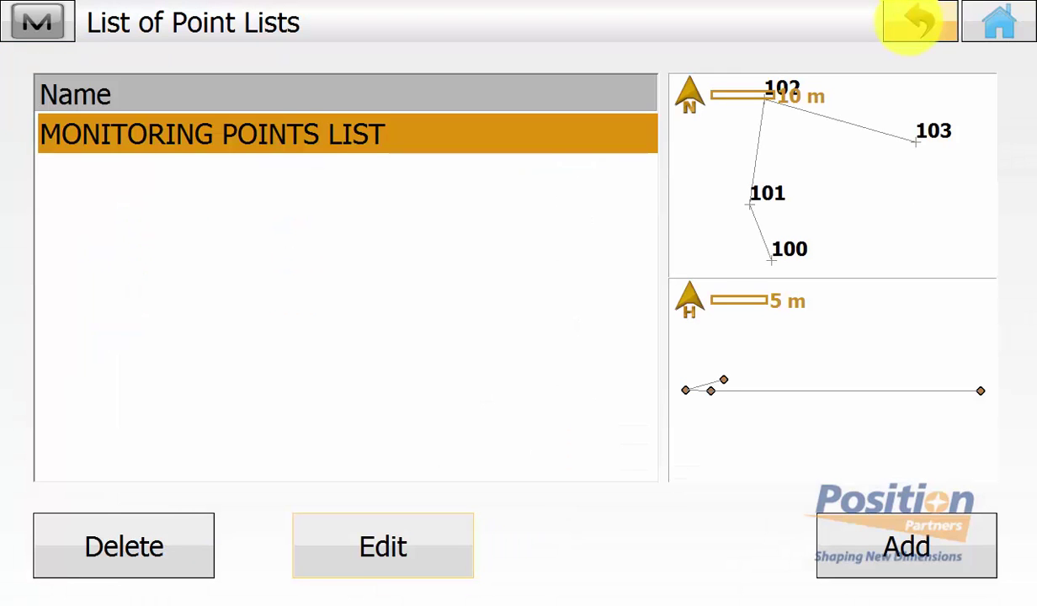
left_click(921, 21)
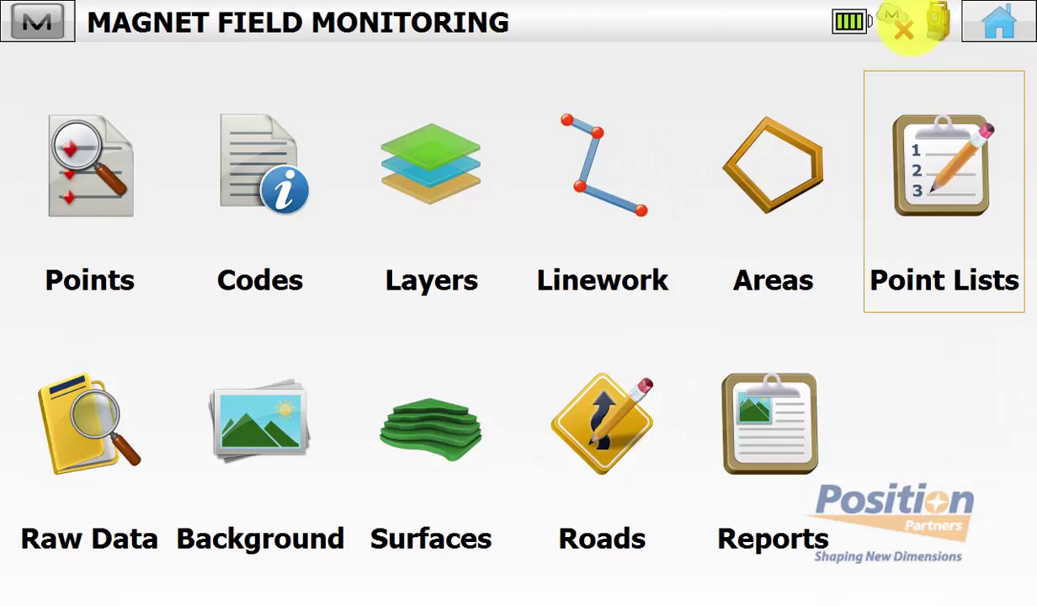
left_click(999, 21)
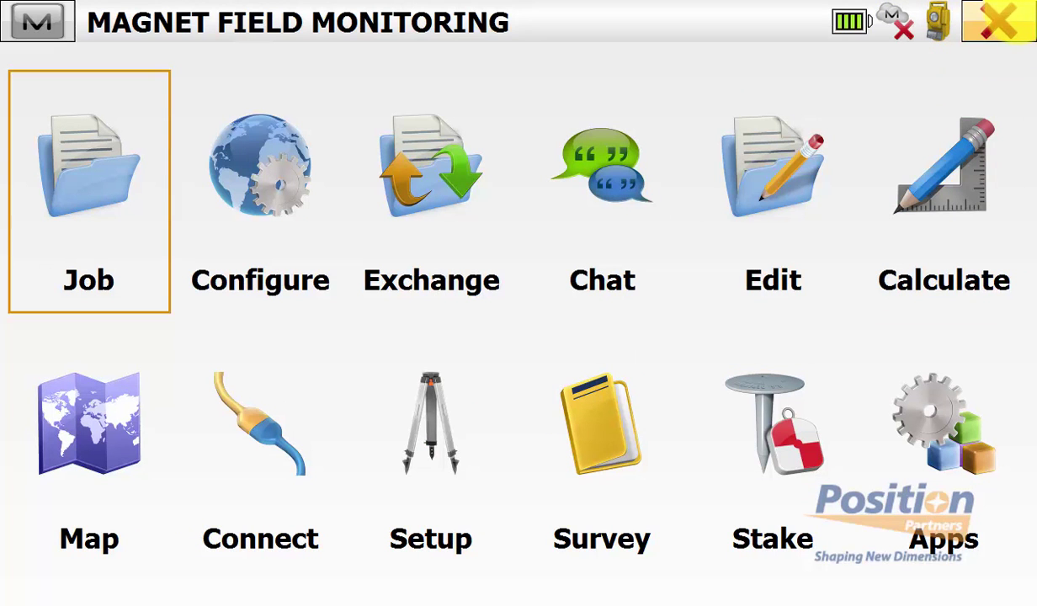
left_click(602, 438)
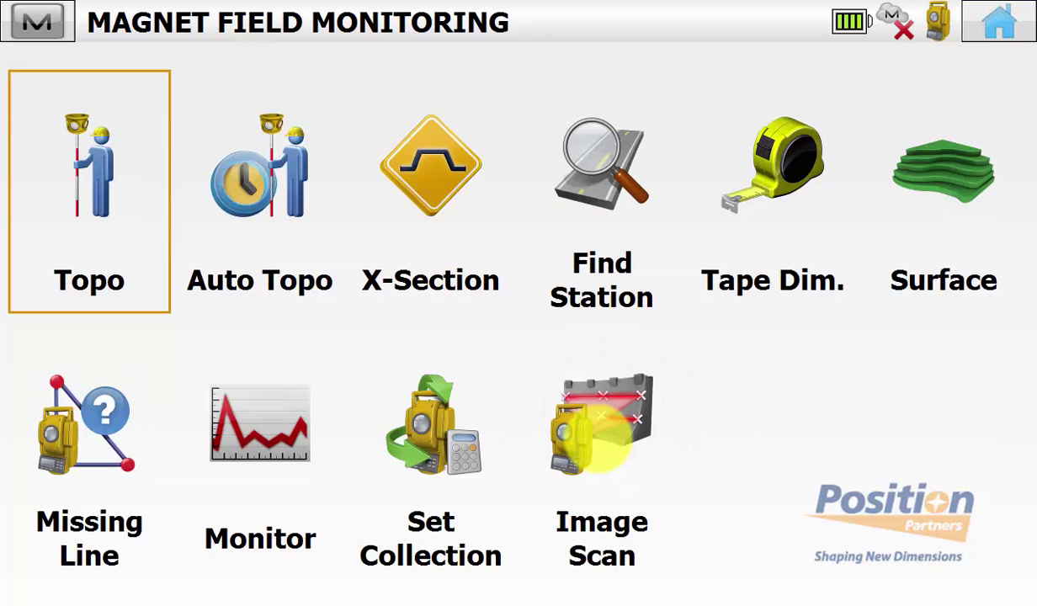
Launch Monitor from the Survey menu and open its Backsight setup.
left_click(282, 458)
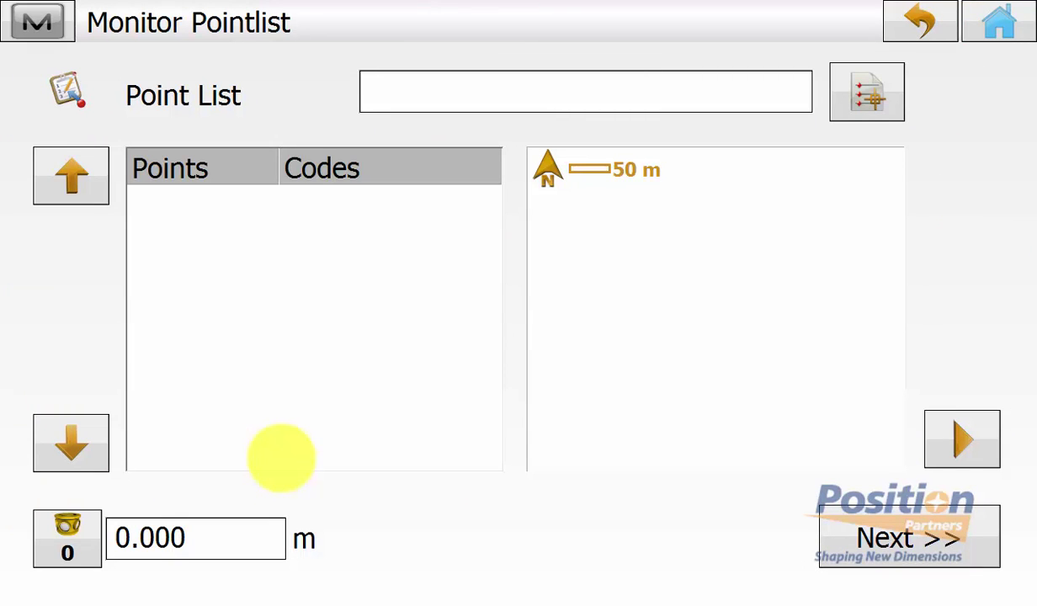
left_click(37, 21)
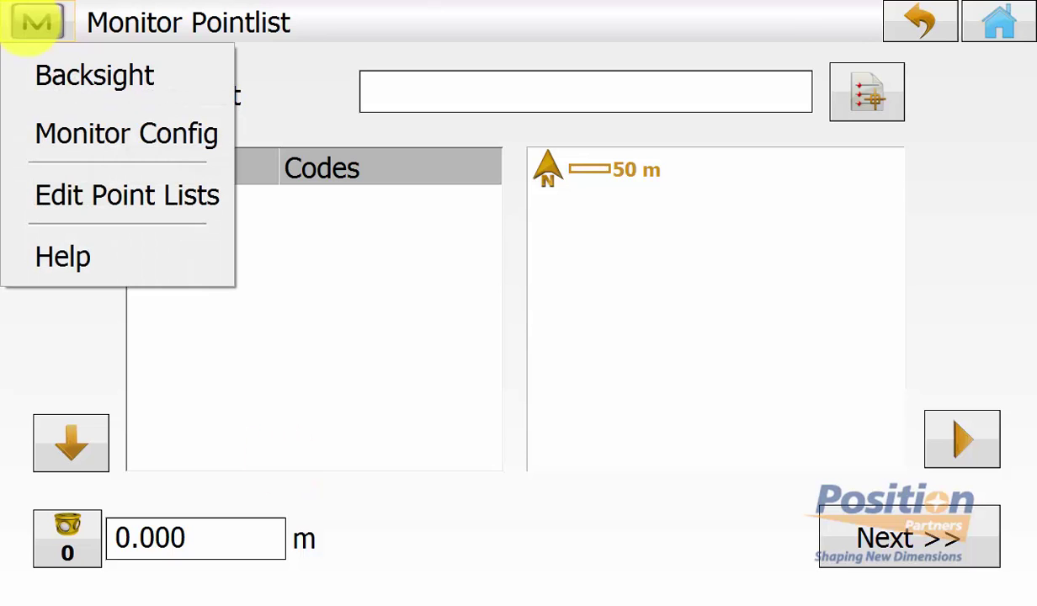
left_click(50, 76)
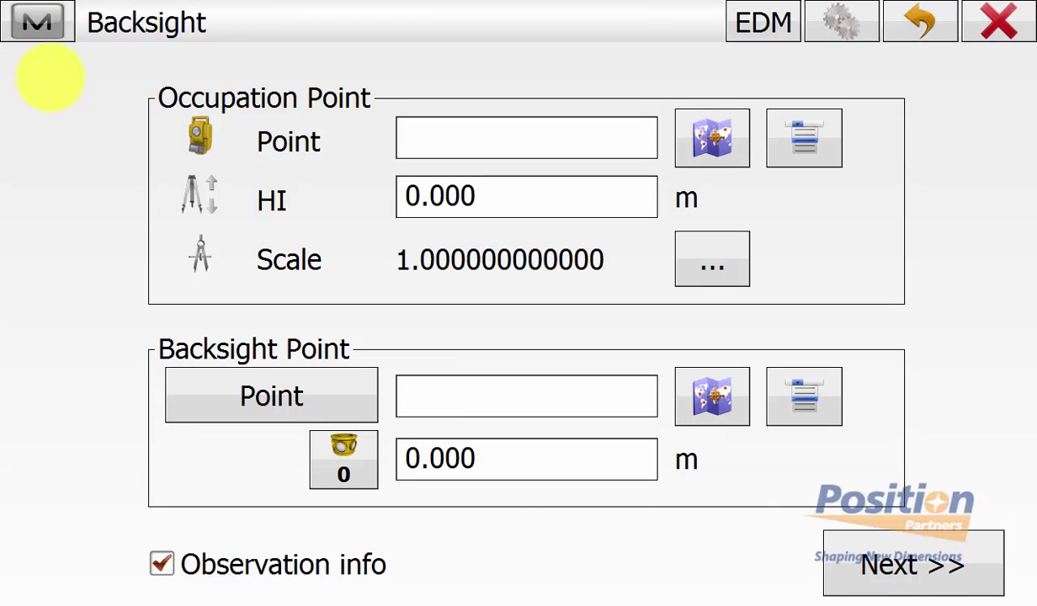
Set occupation point 1000 from the map with instrument height 1.525 m.
left_click(712, 137)
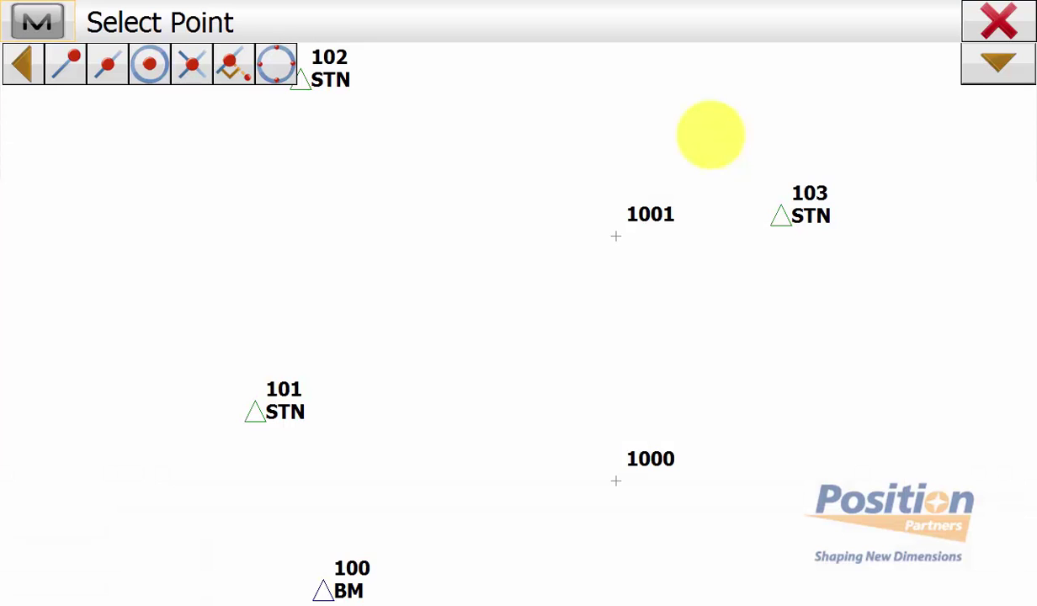
left_click(613, 481)
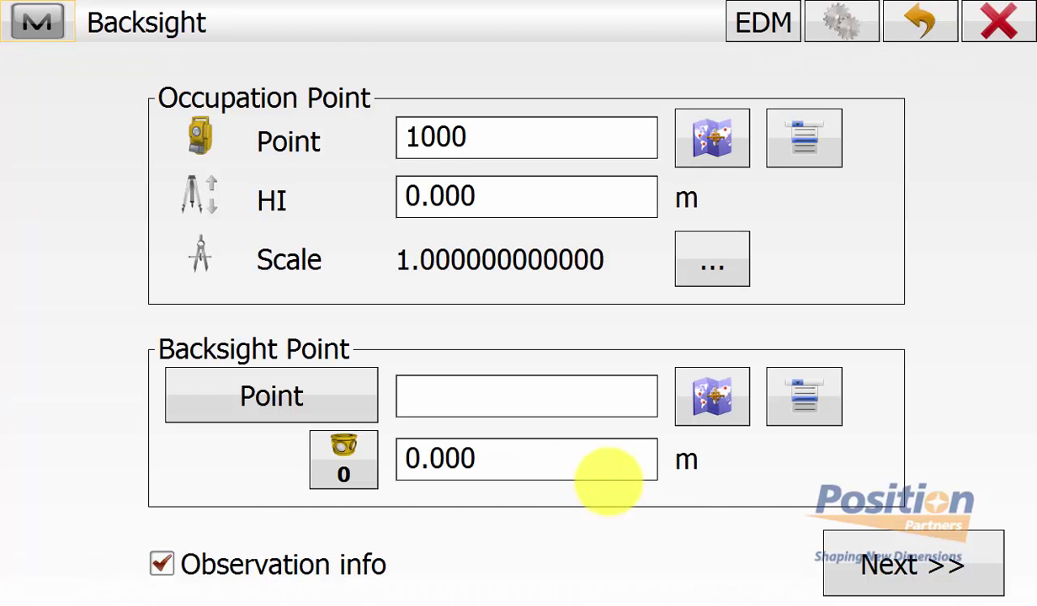
left_click(607, 478)
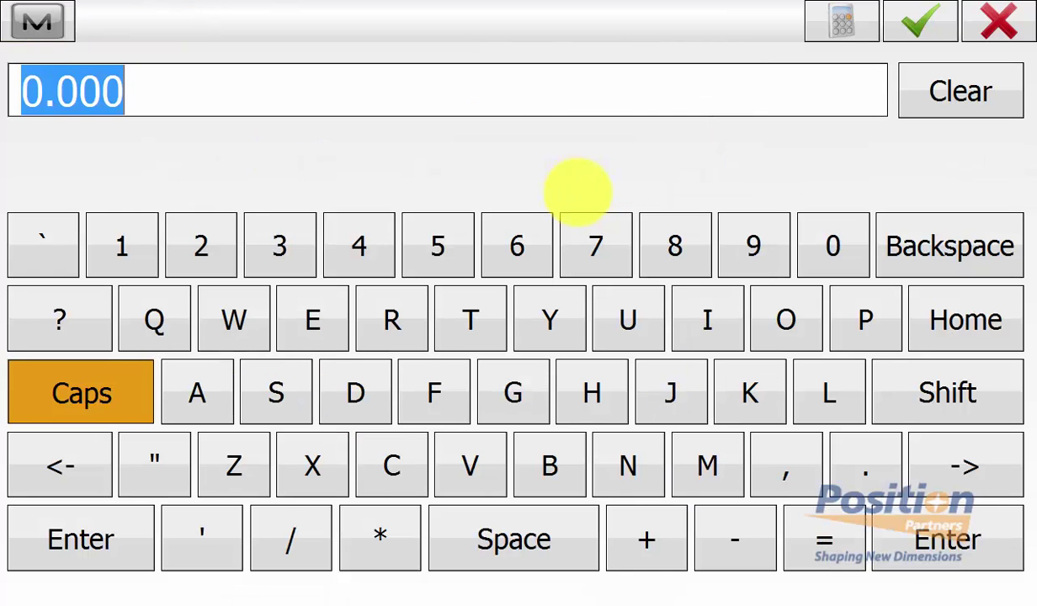
left_click(121, 245)
left_click(866, 465)
left_click(437, 244)
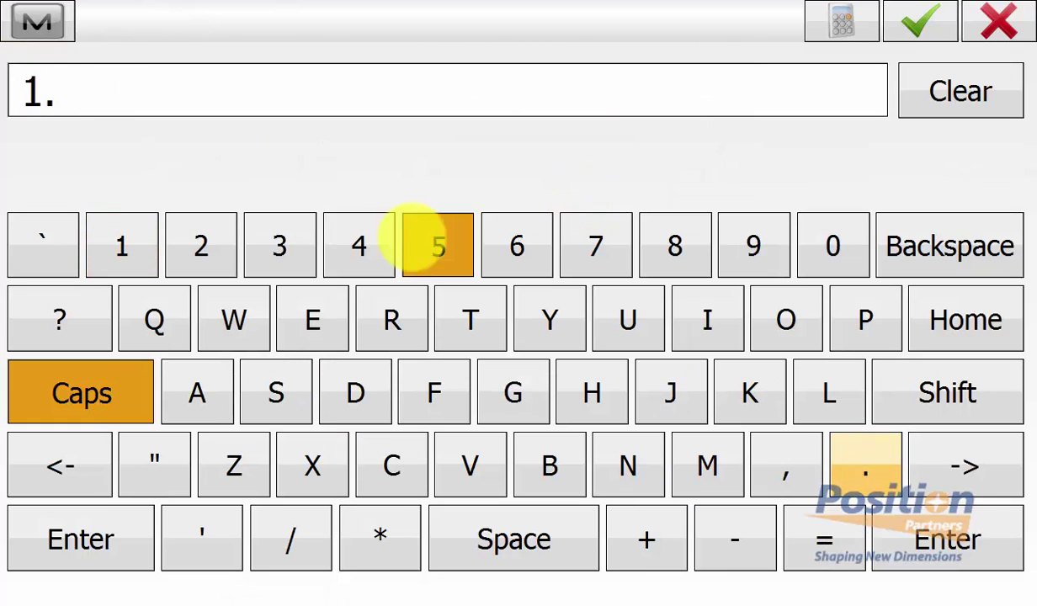
left_click(200, 245)
left_click(437, 245)
left_click(920, 21)
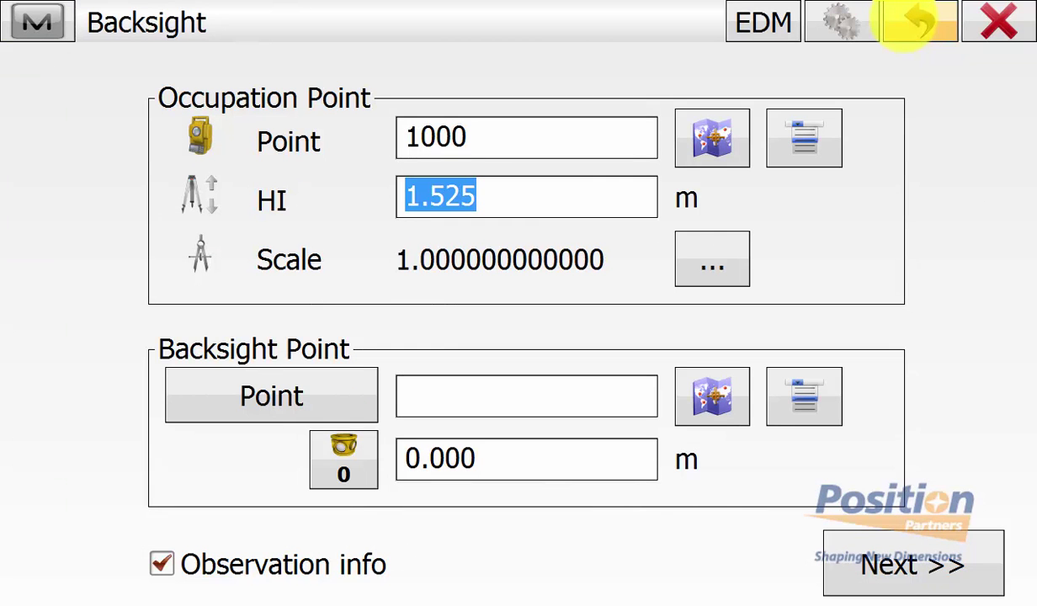
Set backsight point 1001 from the map with target height 1.535 m.
left_click(715, 398)
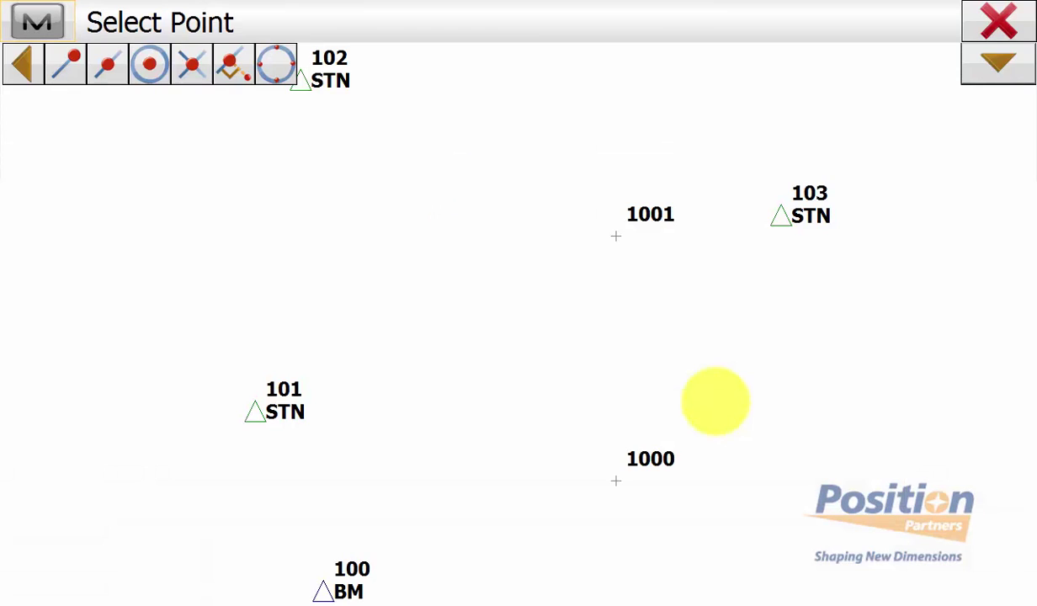
left_click(616, 234)
left_click(560, 398)
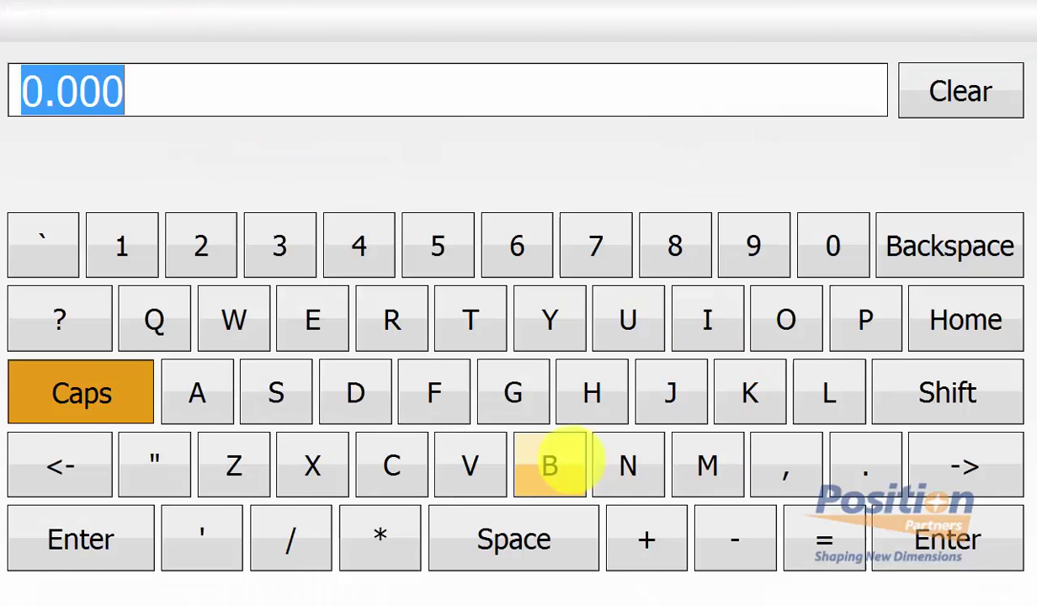
left_click(123, 246)
left_click(866, 466)
left_click(438, 246)
left_click(279, 246)
left_click(438, 246)
left_click(920, 21)
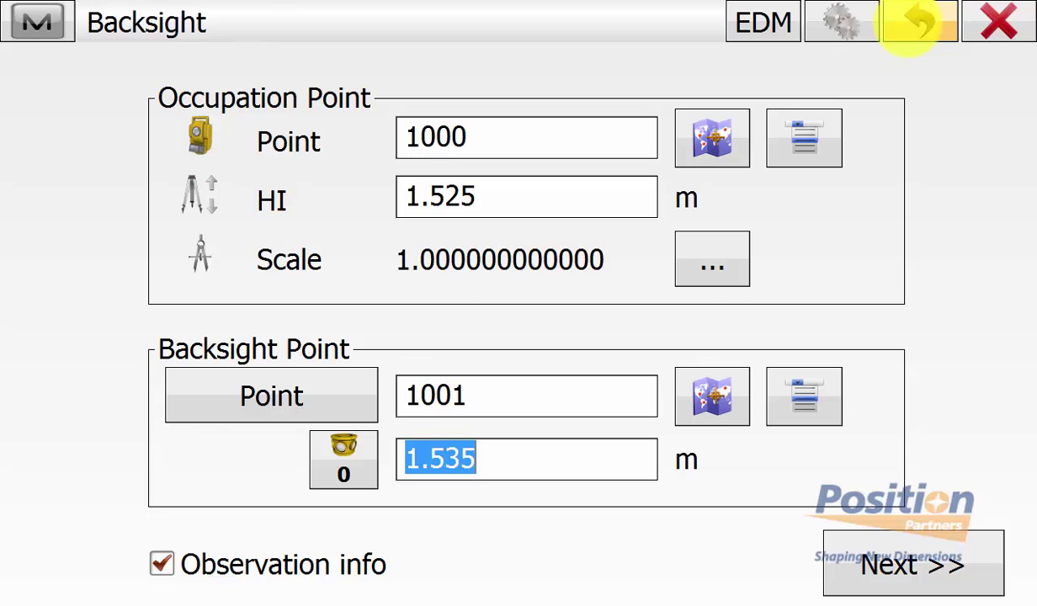
left_click(960, 562)
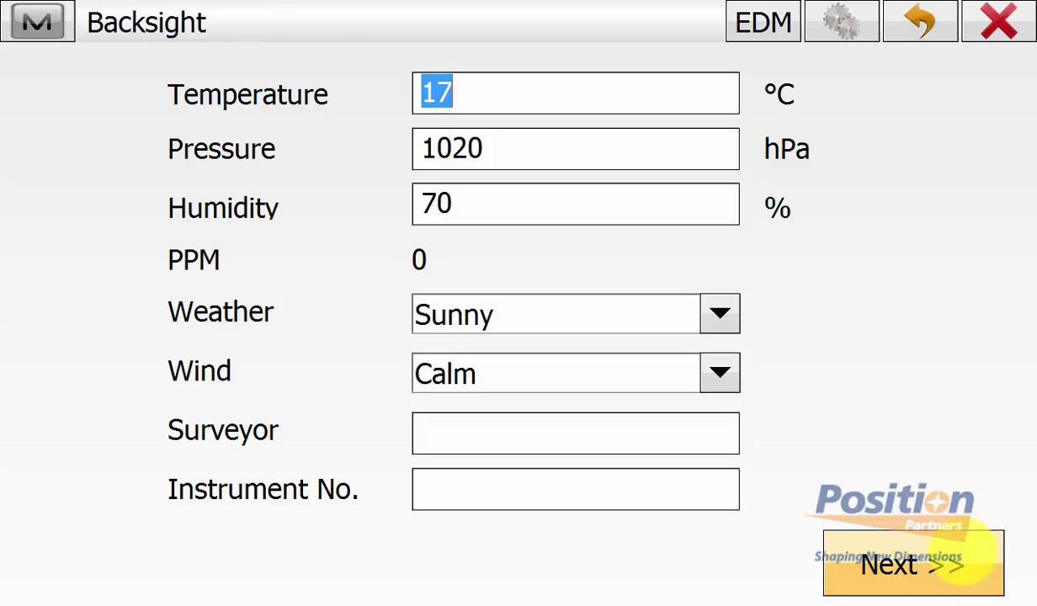
Measure and set the backsight to 1001 (HA 0°00'00", SD 12.245 m), then close Backsight.
left_click(964, 562)
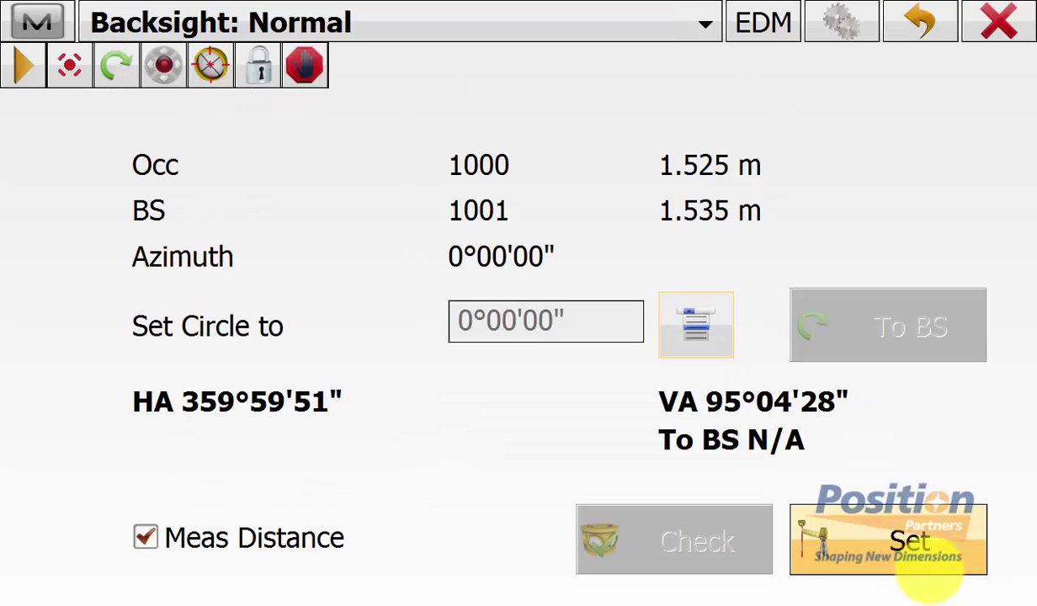
left_click(701, 329)
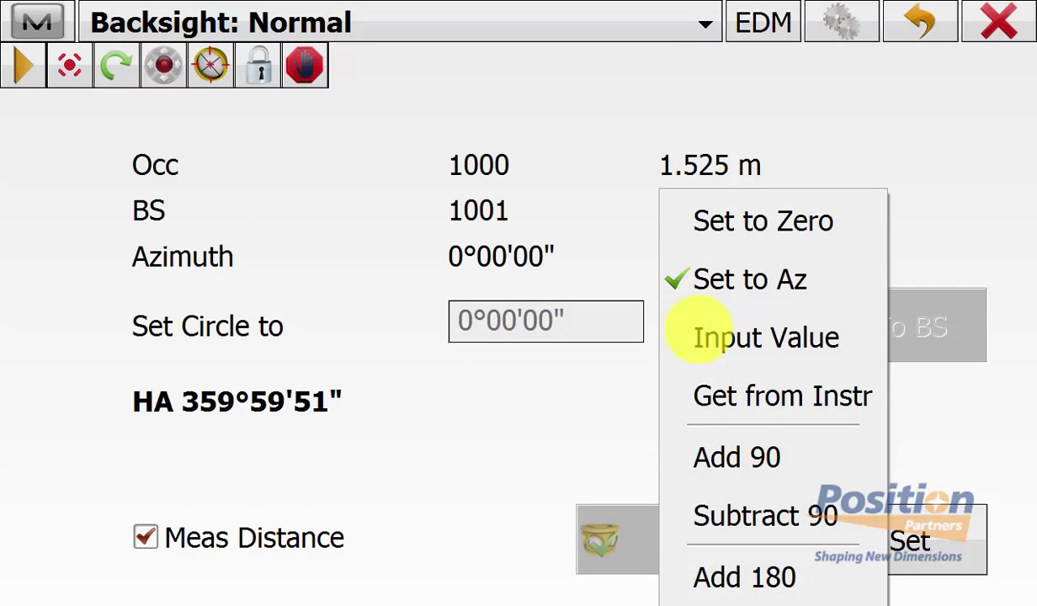
left_click(699, 335)
left_click(253, 65)
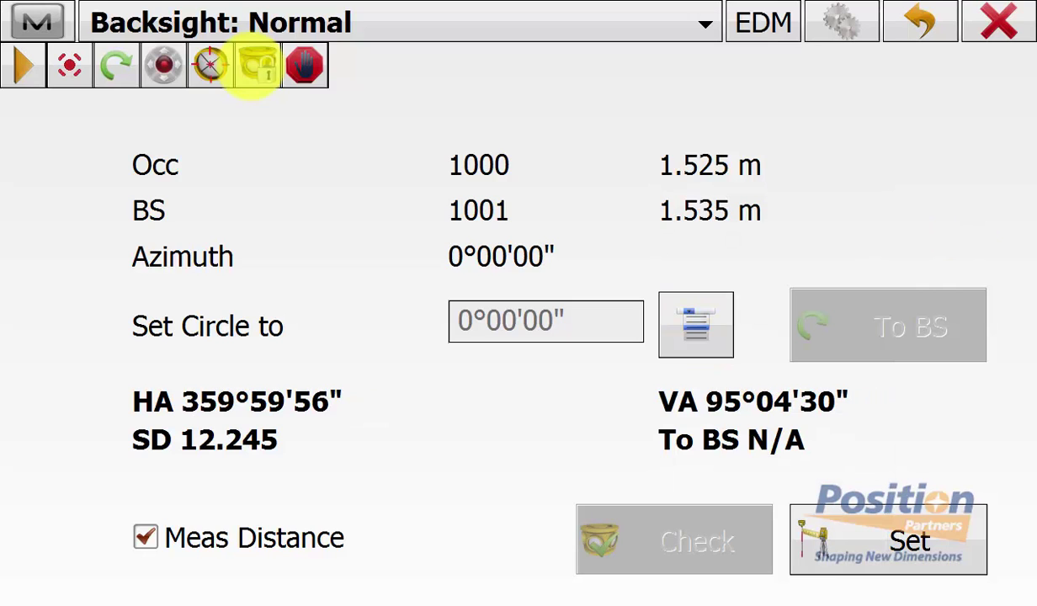
left_click(880, 537)
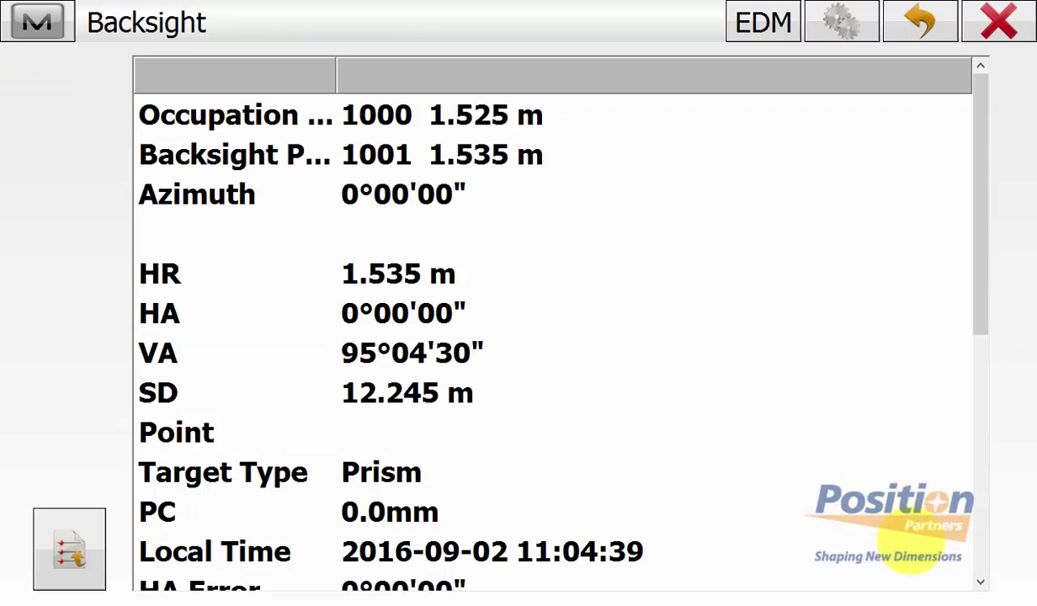
left_click_drag(983, 211, 996, 156)
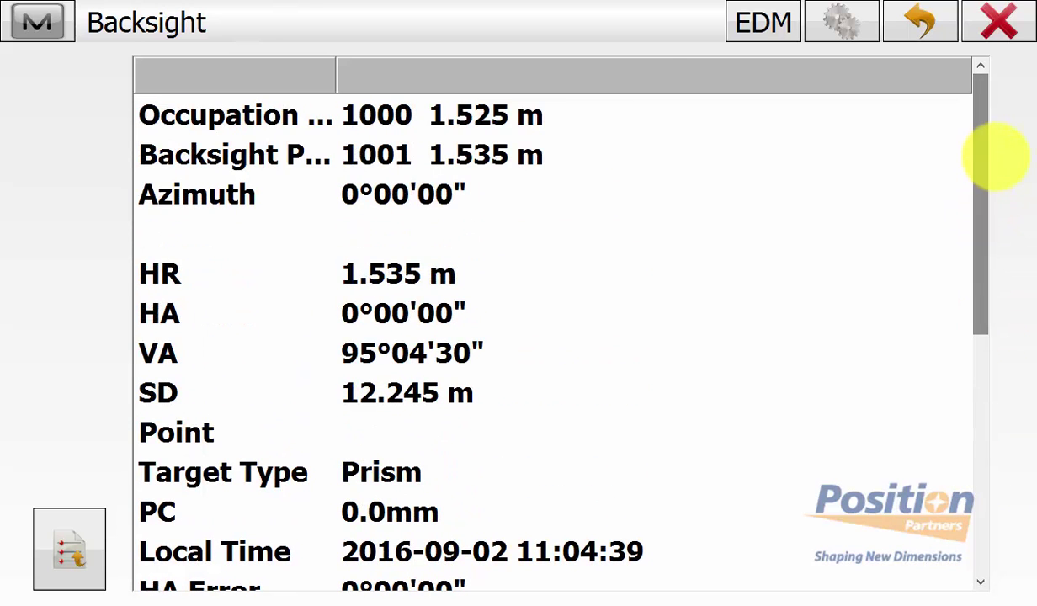
left_click(1000, 21)
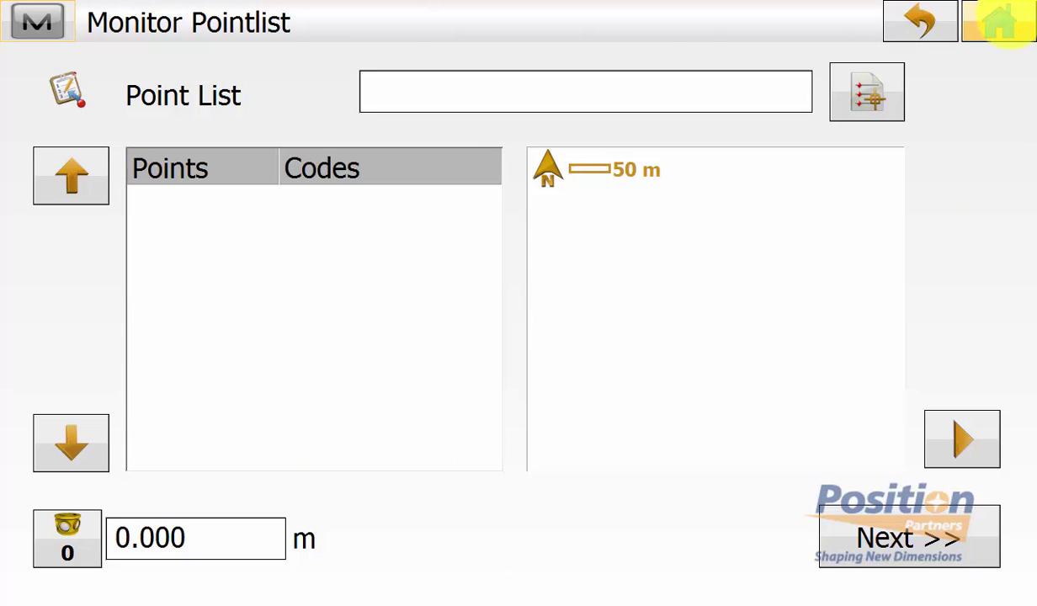
Monitor points 100–103 from MONITORING POINTS LIST, leave Monitor Config unchanged, and open monitoring Help.
left_click(867, 89)
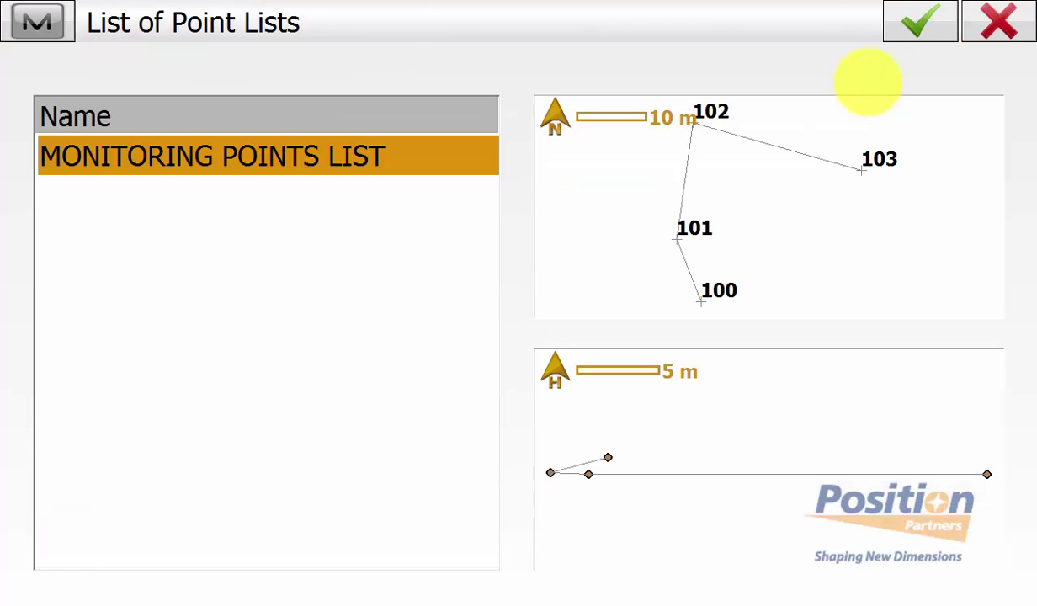
left_click(919, 22)
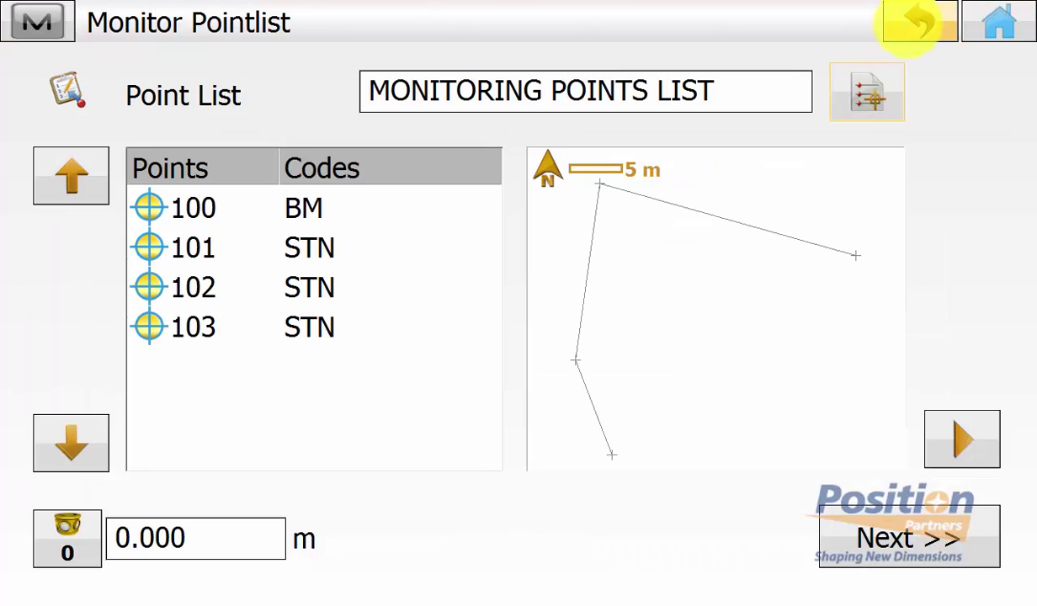
left_click(36, 22)
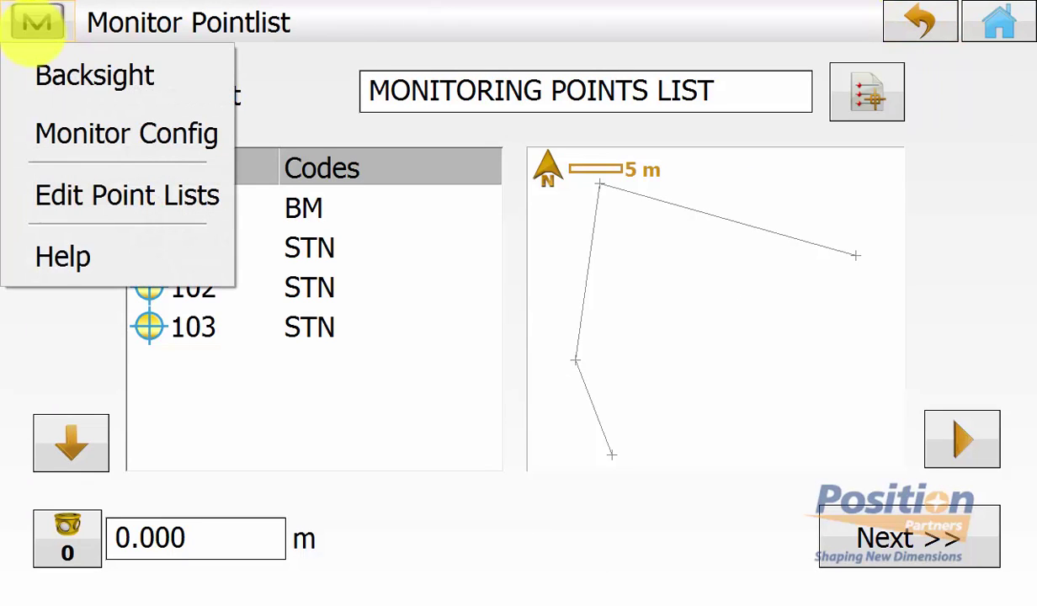
left_click(70, 133)
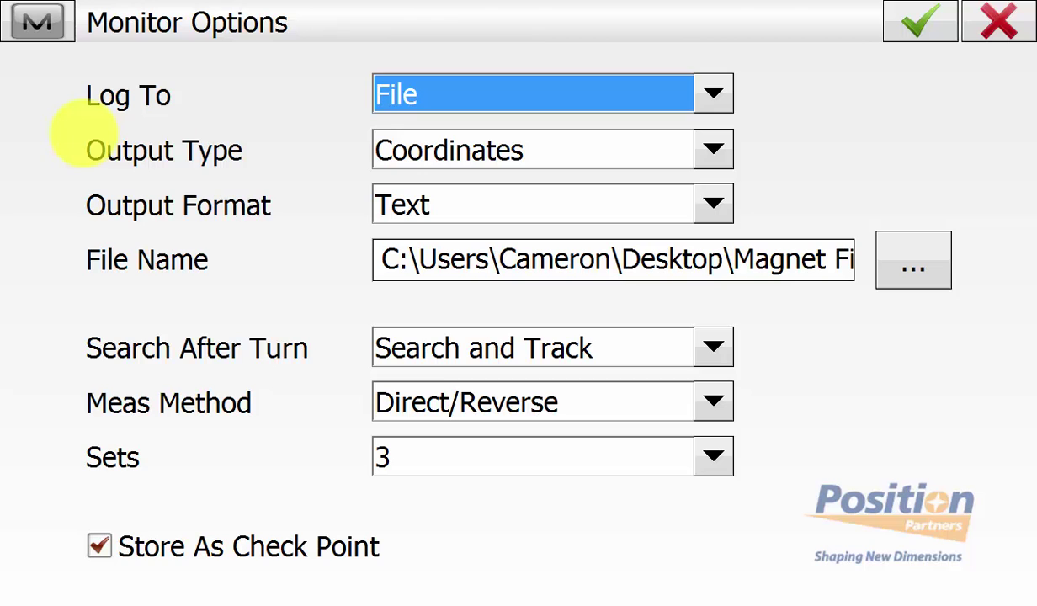
left_click(1000, 21)
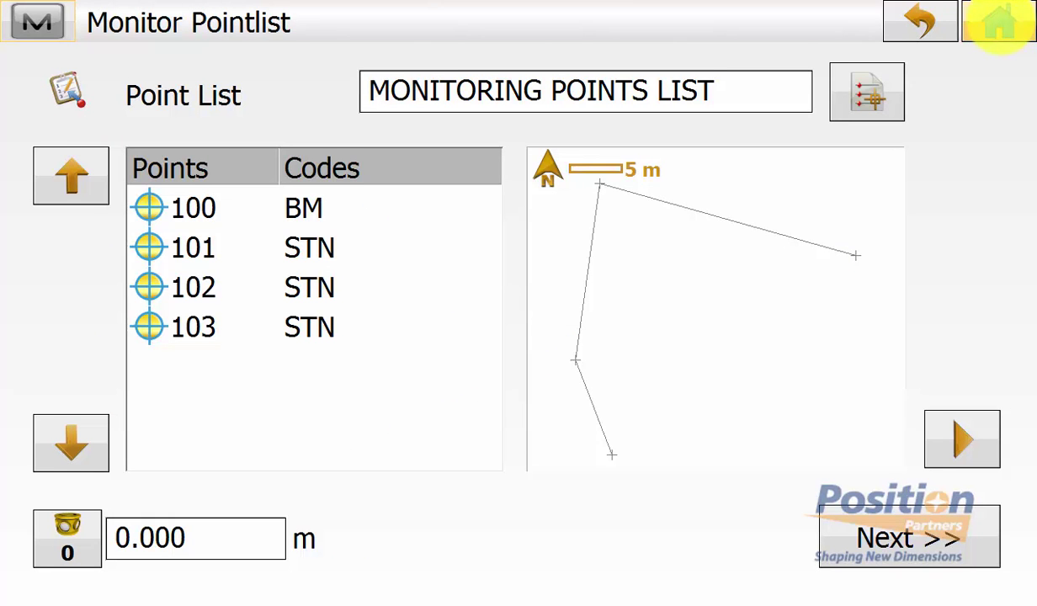
left_click(37, 23)
left_click(86, 248)
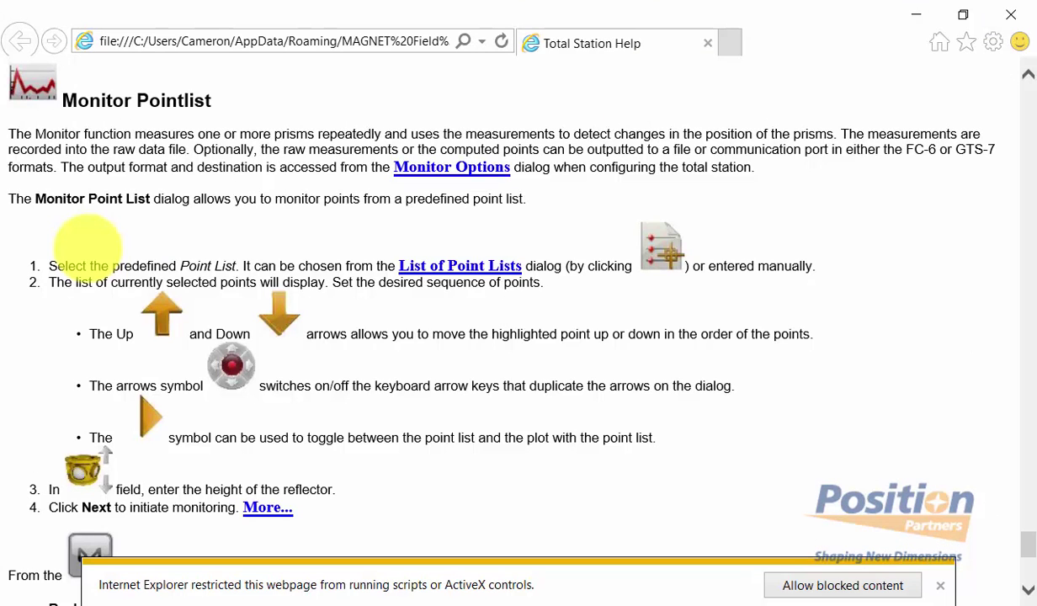
Read through the Monitor Pointlist help page and close Internet Explorer.
scroll(86, 246, "down", 5)
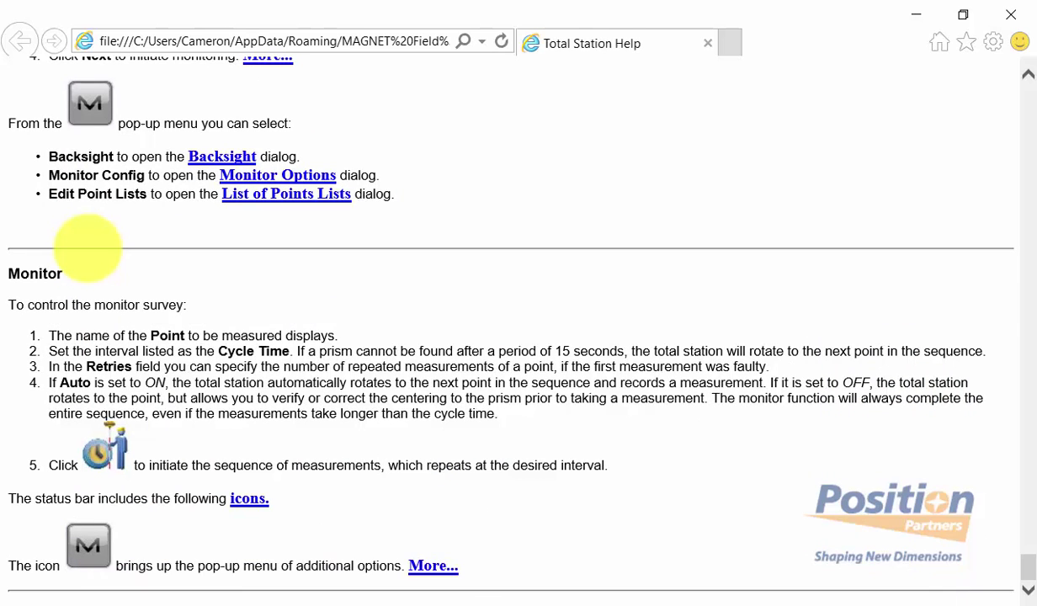
left_click(1002, 19)
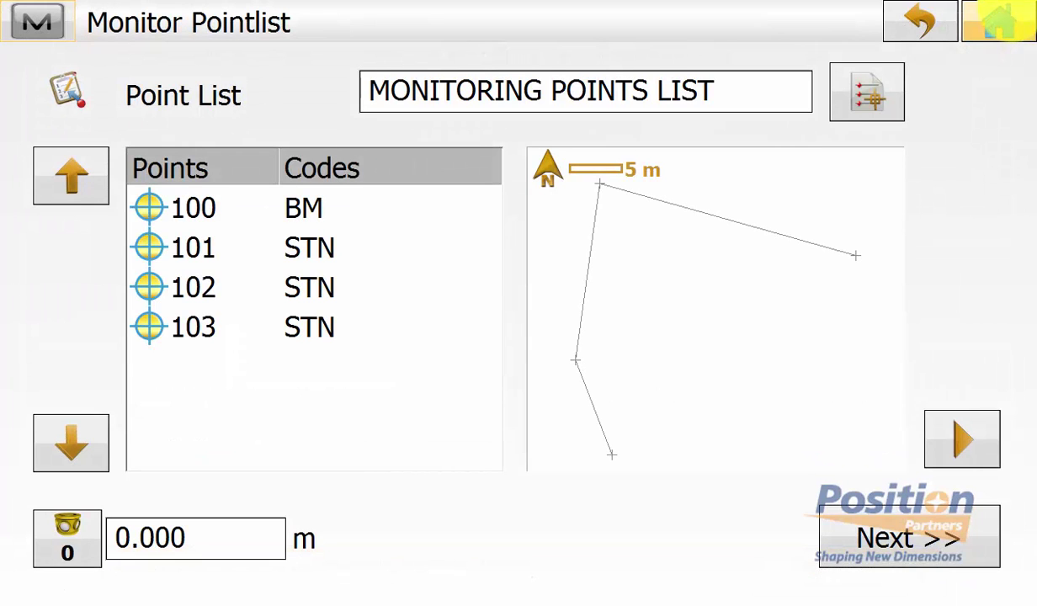
Run the direct/reverse monitoring routine over all 4 points in 3 sets, then return Home.
left_click(910, 539)
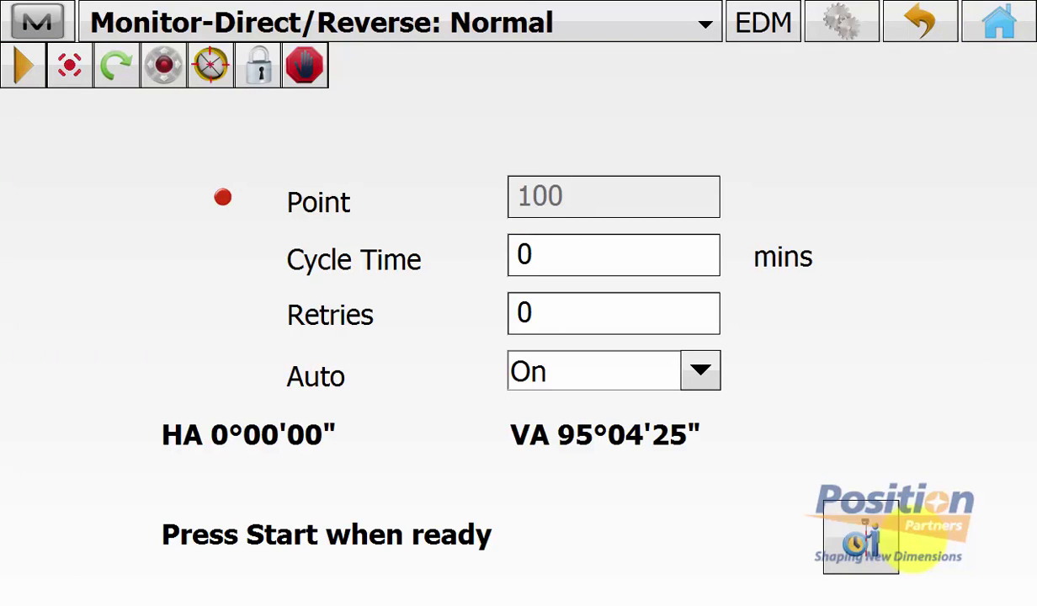
left_click(859, 538)
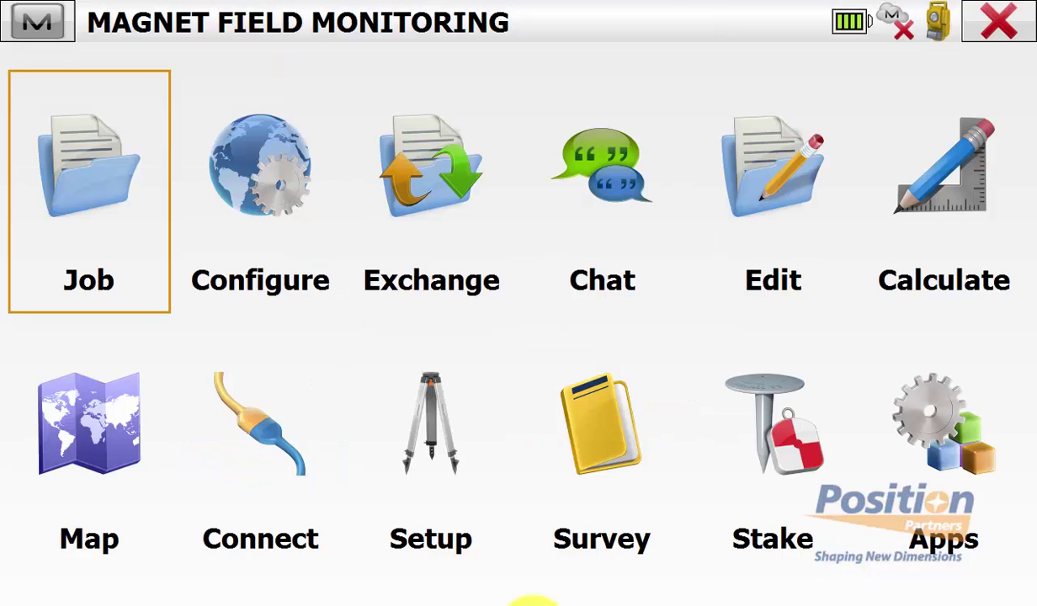
left_click(771, 168)
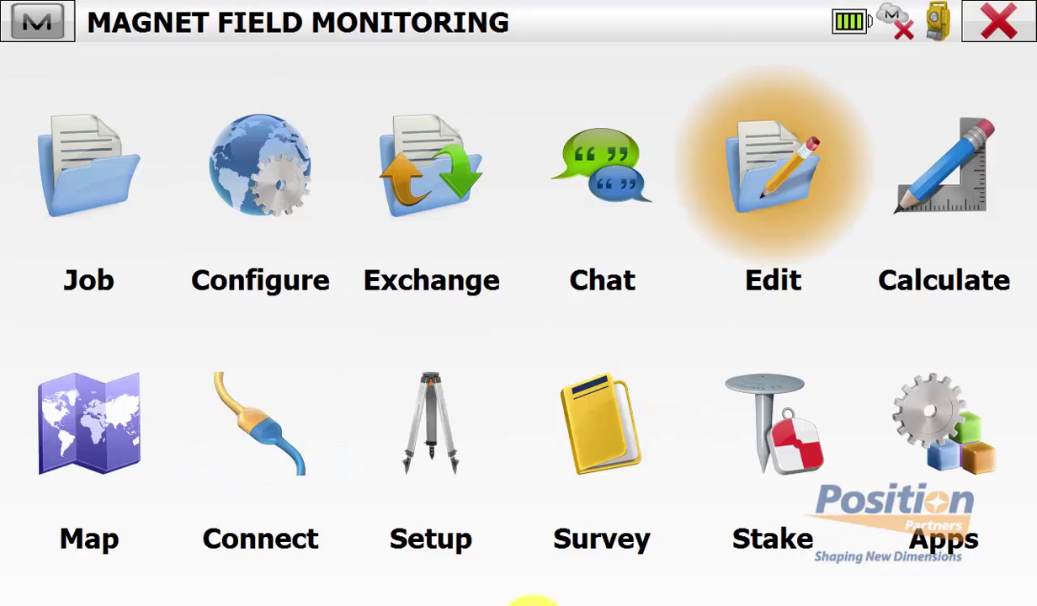
left_click(75, 446)
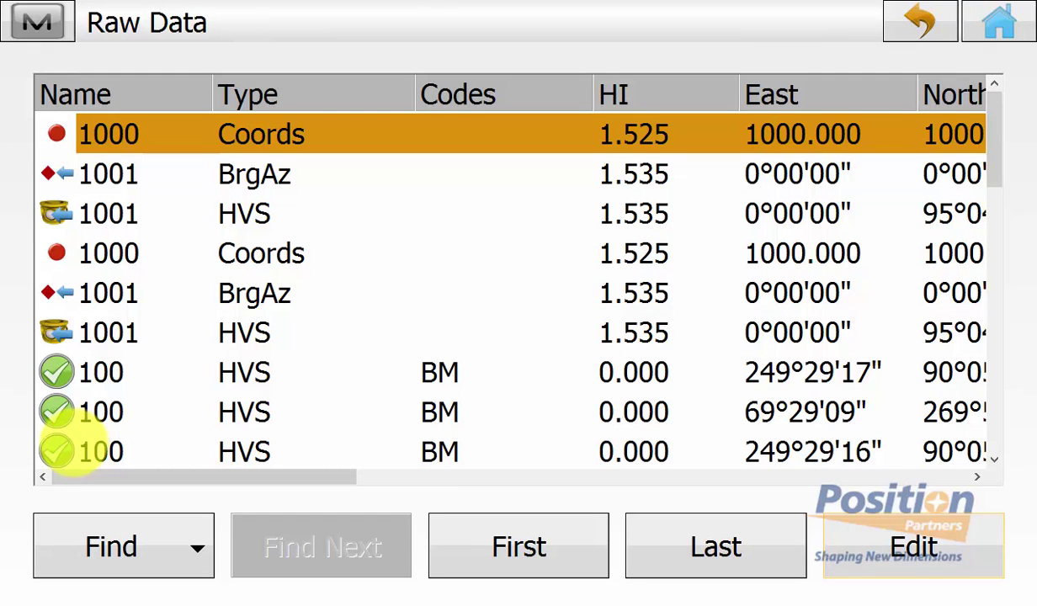
left_click_drag(1002, 198, 1004, 469)
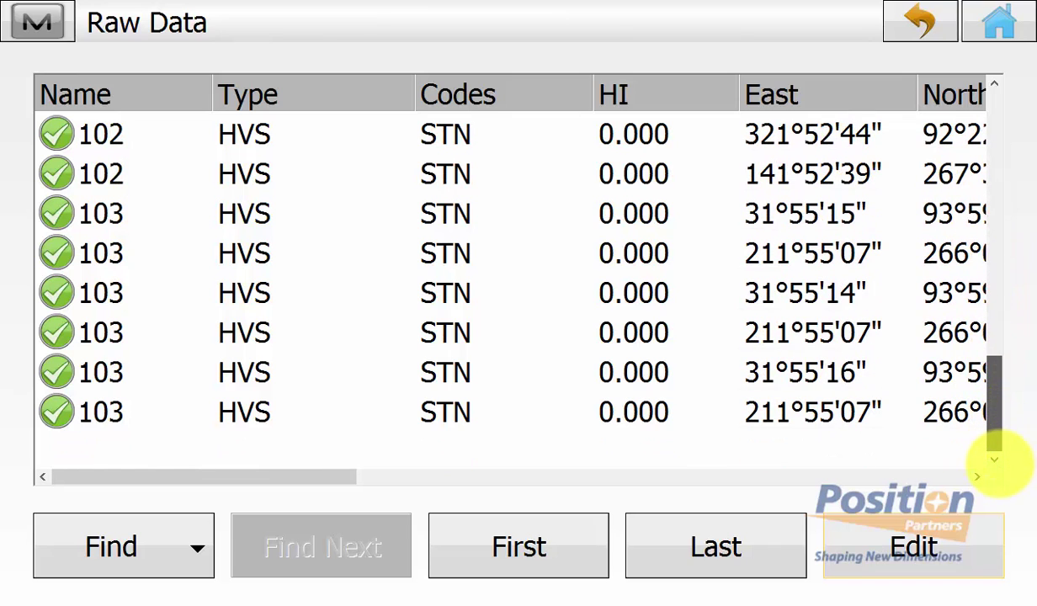
mouse_move(1009, 429)
left_mouse_down()
mouse_move(1023, 295)
mouse_move(1012, 153)
mouse_move(1032, 84)
left_mouse_up()
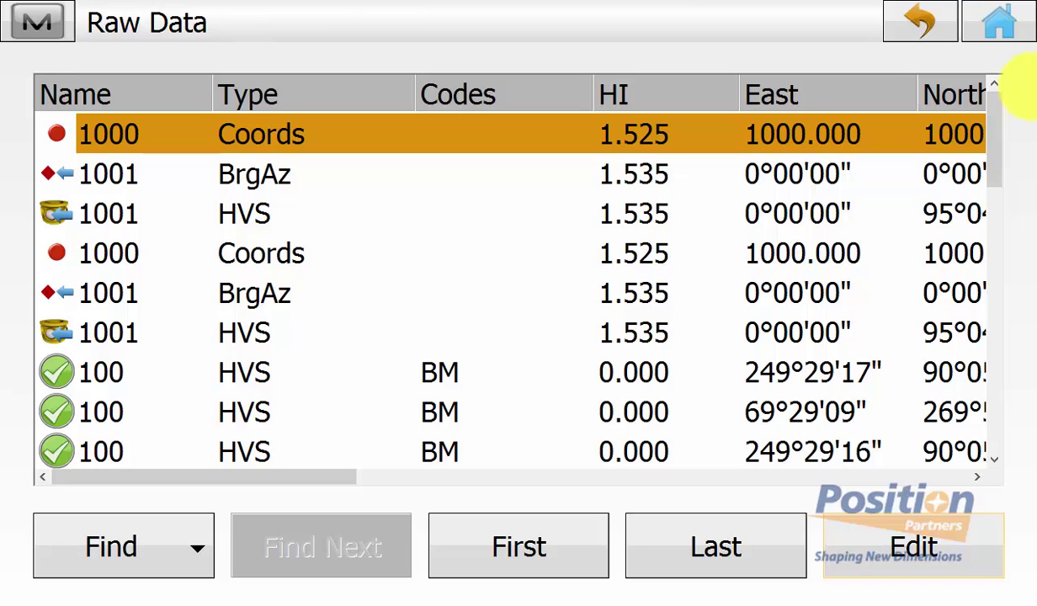
left_click(1000, 23)
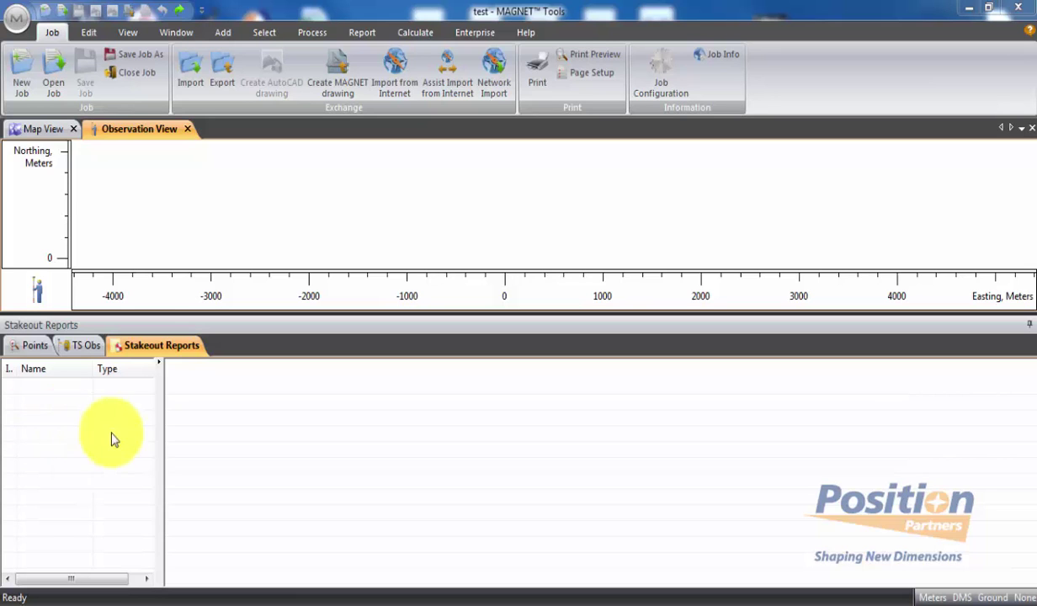
Create a new job named 'Magnet Tools Monitoring' with the default precision and coordinate settings.
left_click(18, 72)
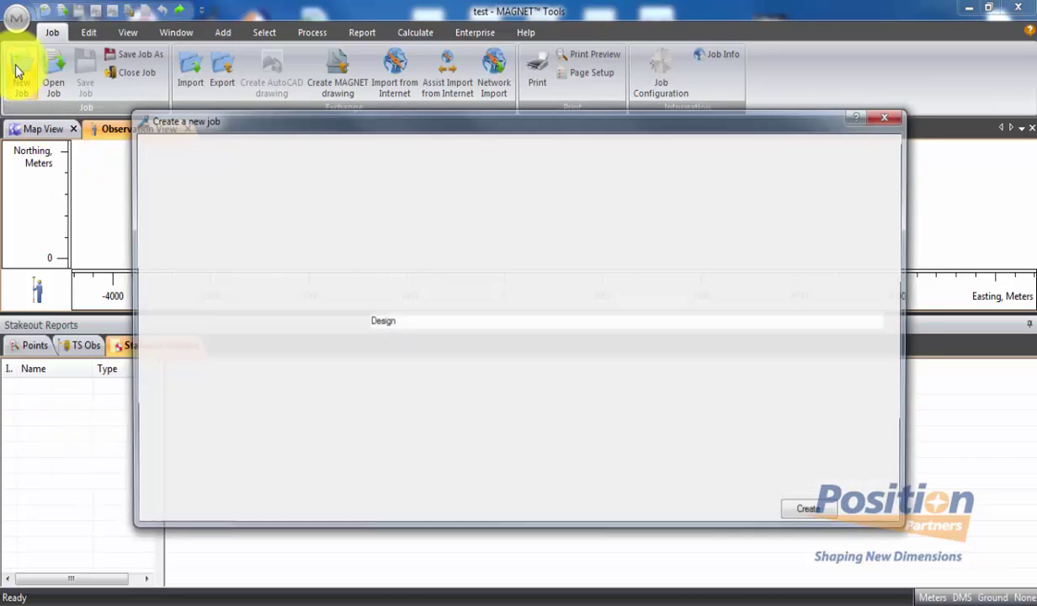
type("Magnet Tools Monitoring")
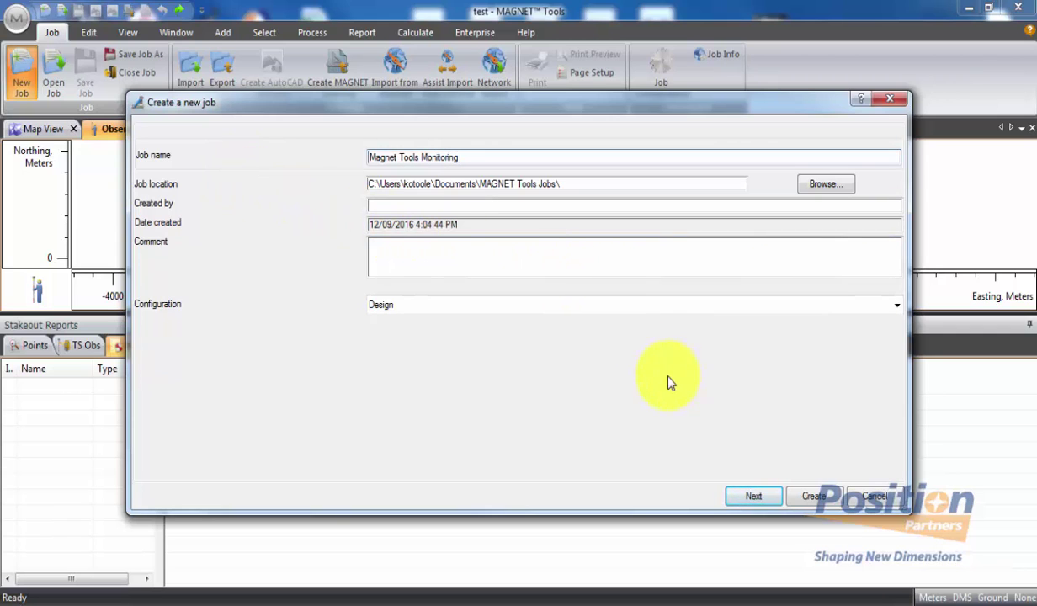
left_click(754, 496)
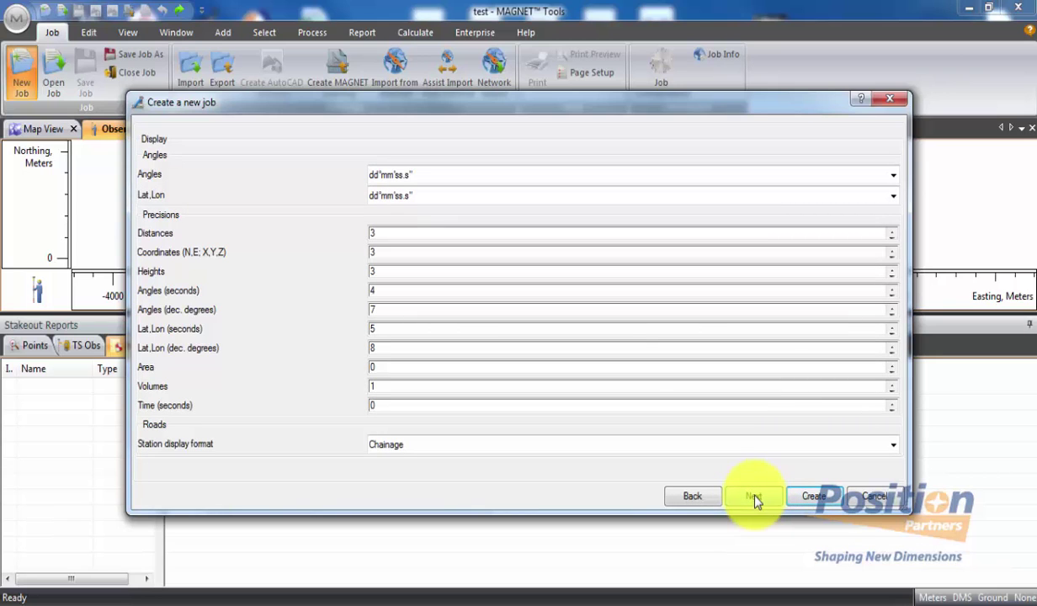
left_click(755, 497)
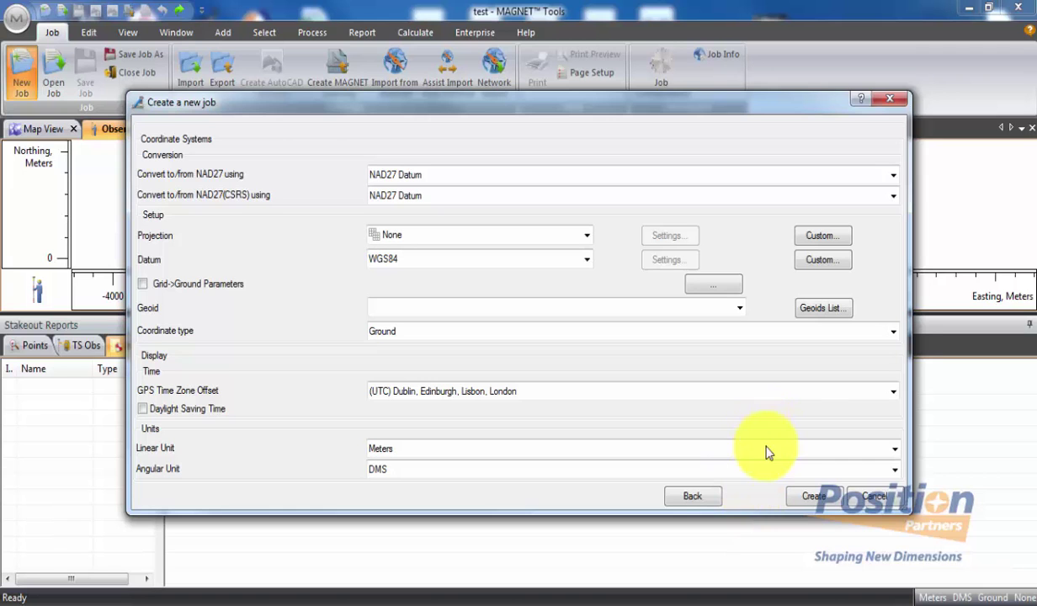
left_click(809, 497)
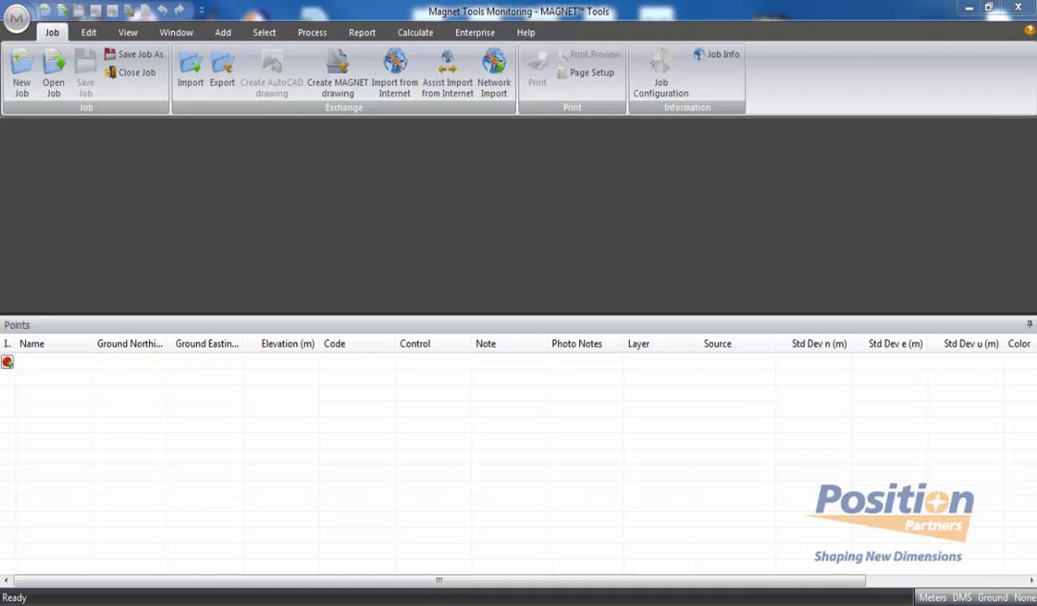
Import the raw field data file so shots from station 1000 to points 100–103 plot.
left_click_drag(228, 482, 548, 251)
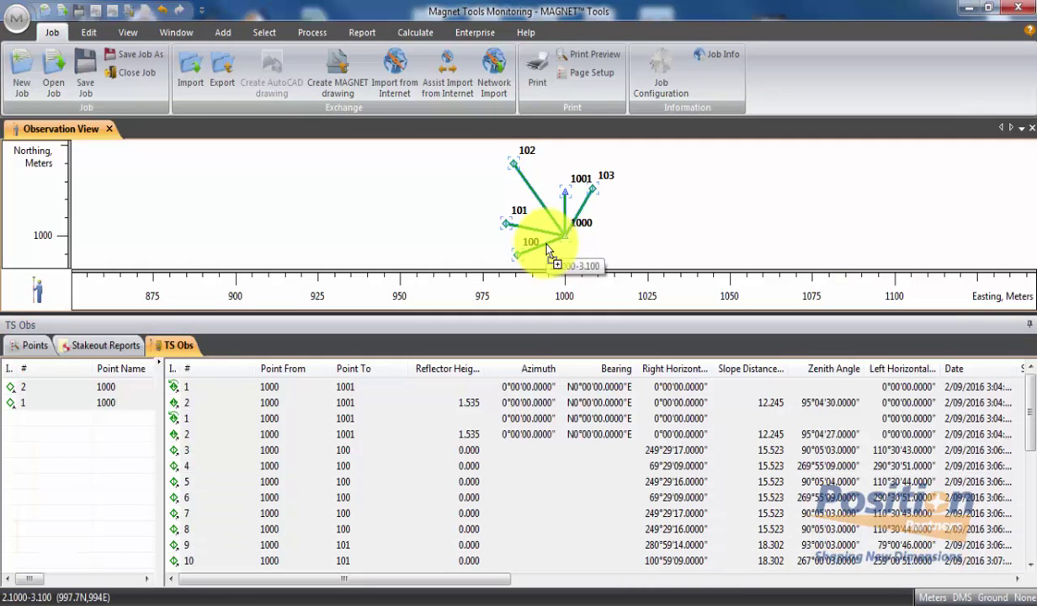
left_click_drag(522, 376, 516, 441)
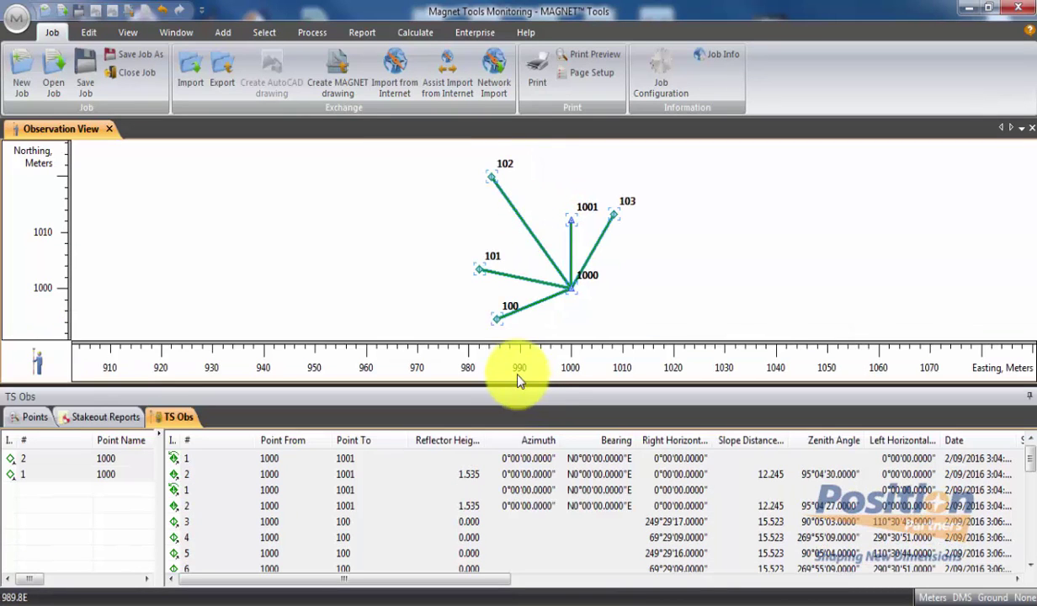
left_click(555, 327)
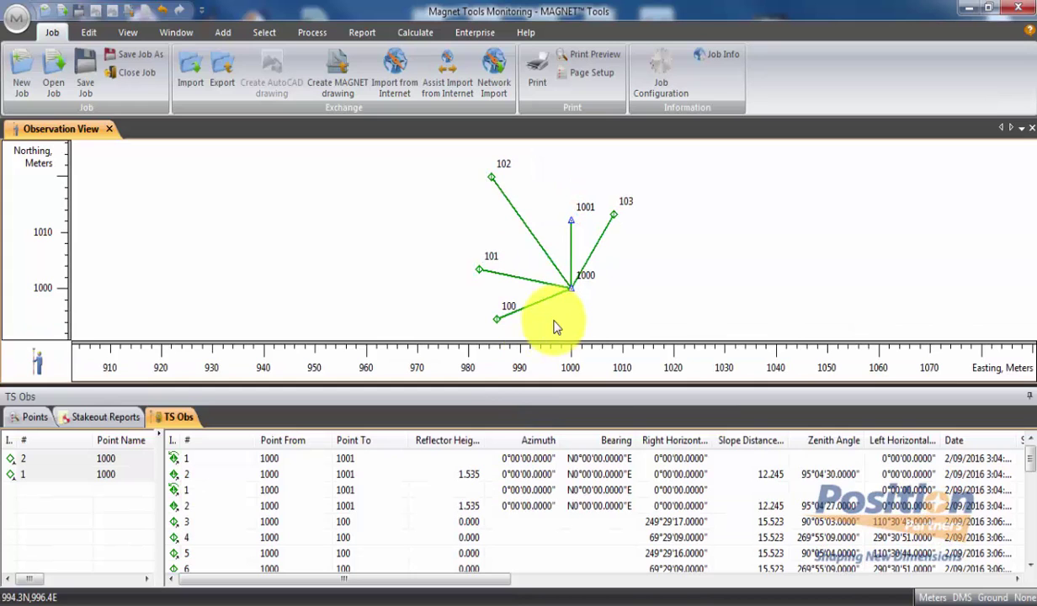
Open a Map View of the surveyed points, then return to the Observation View.
left_click(128, 32)
left_click(81, 85)
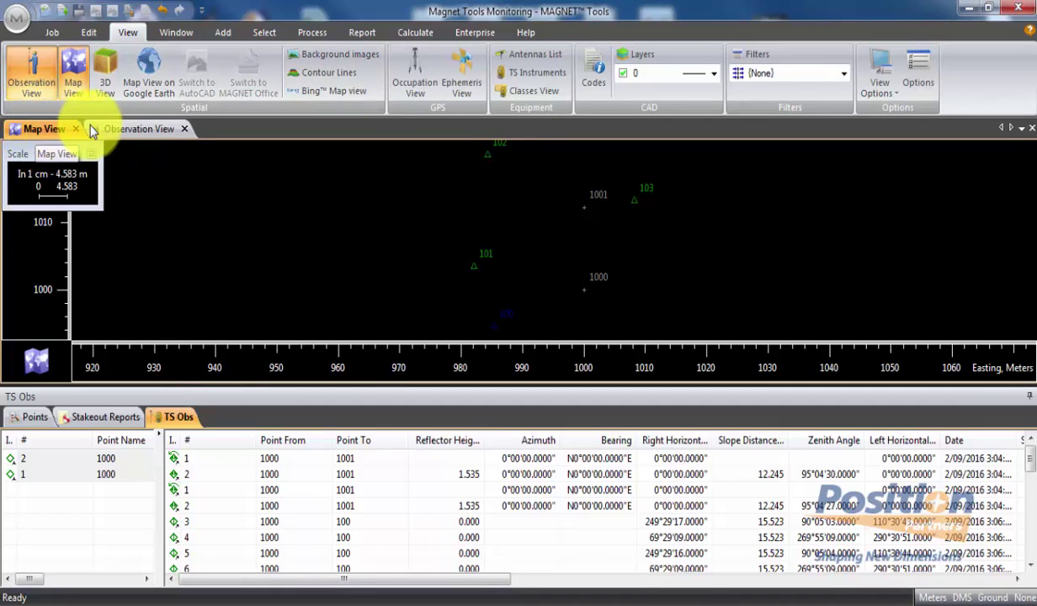
left_click(116, 129)
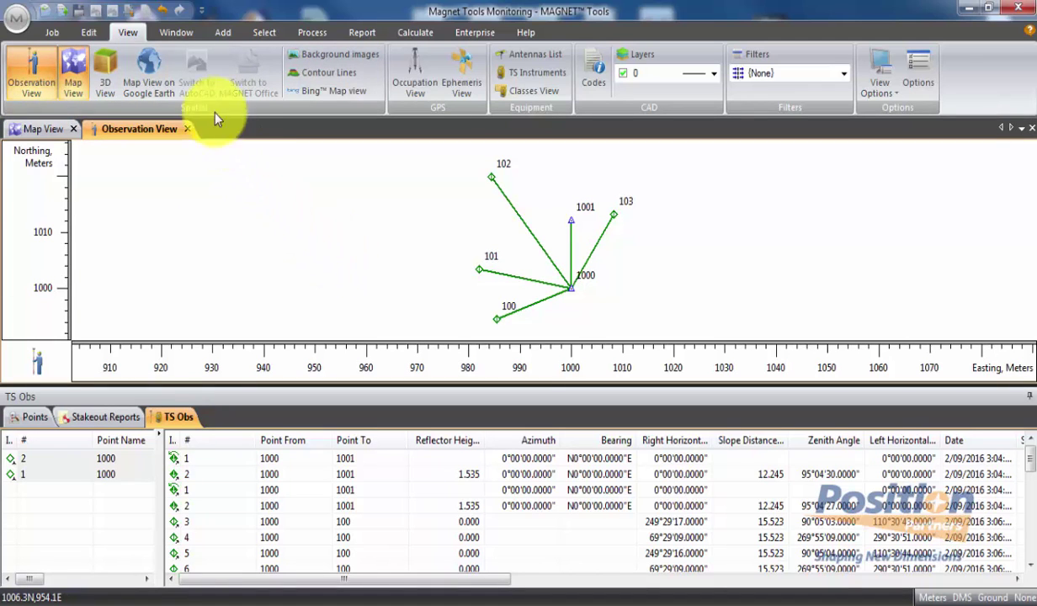
left_click(355, 36)
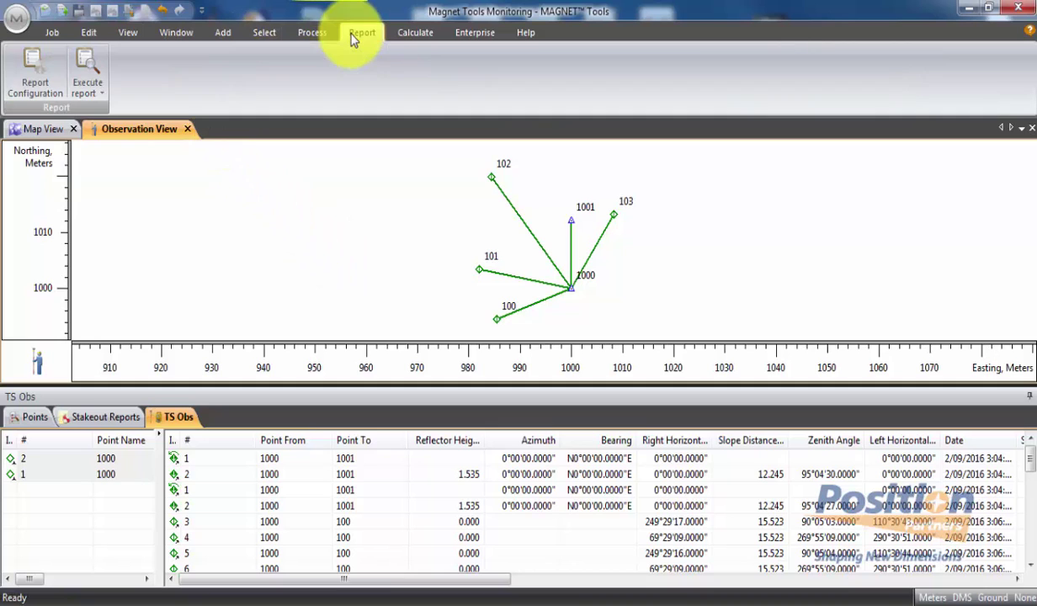
In Report Configuration, select the Monitoring report and its Check Shots item.
left_click(87, 88)
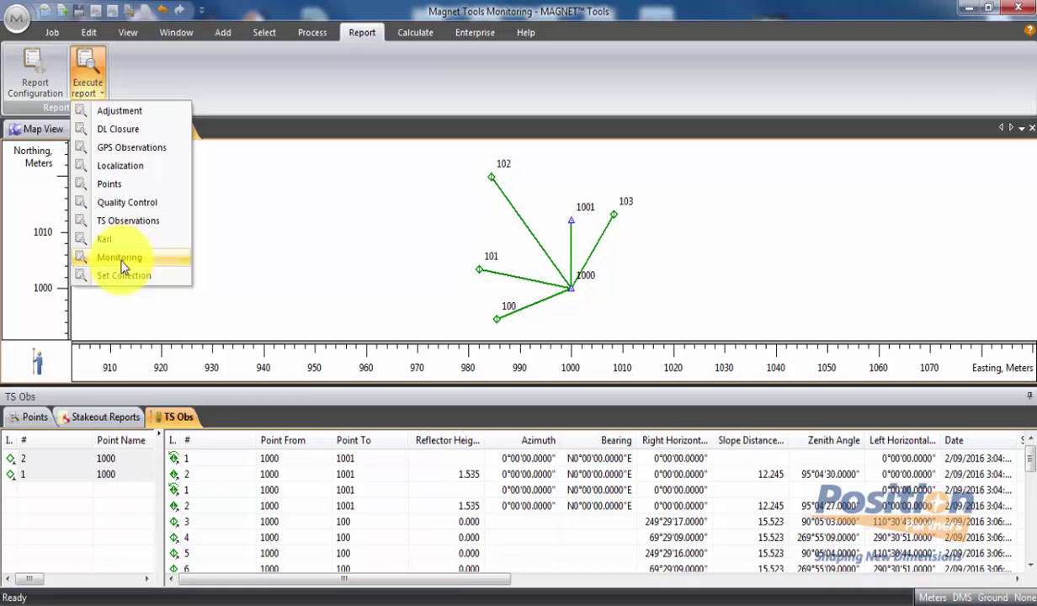
left_click(44, 80)
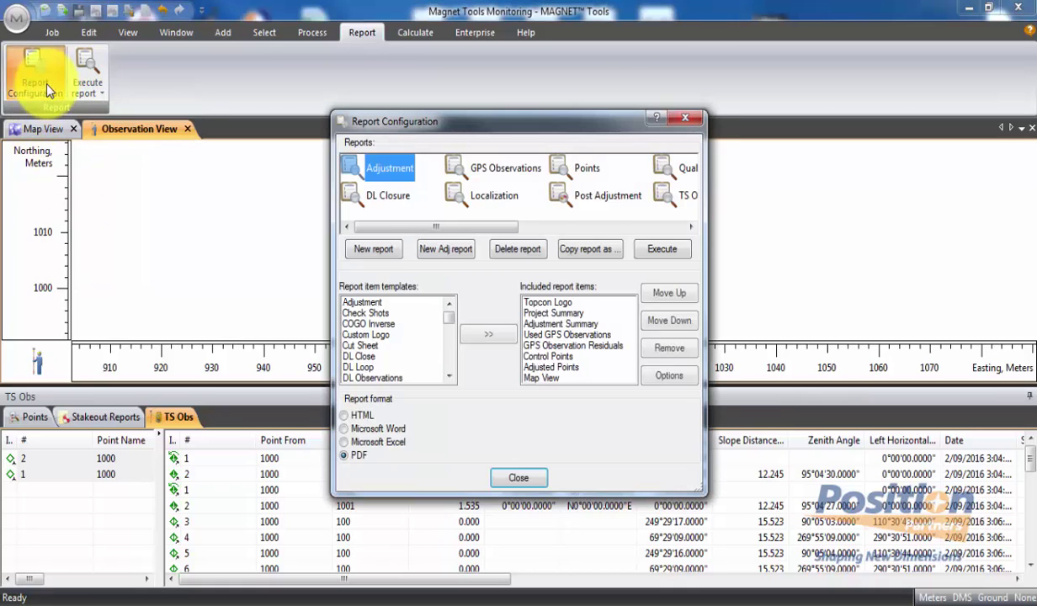
left_click_drag(396, 229, 523, 232)
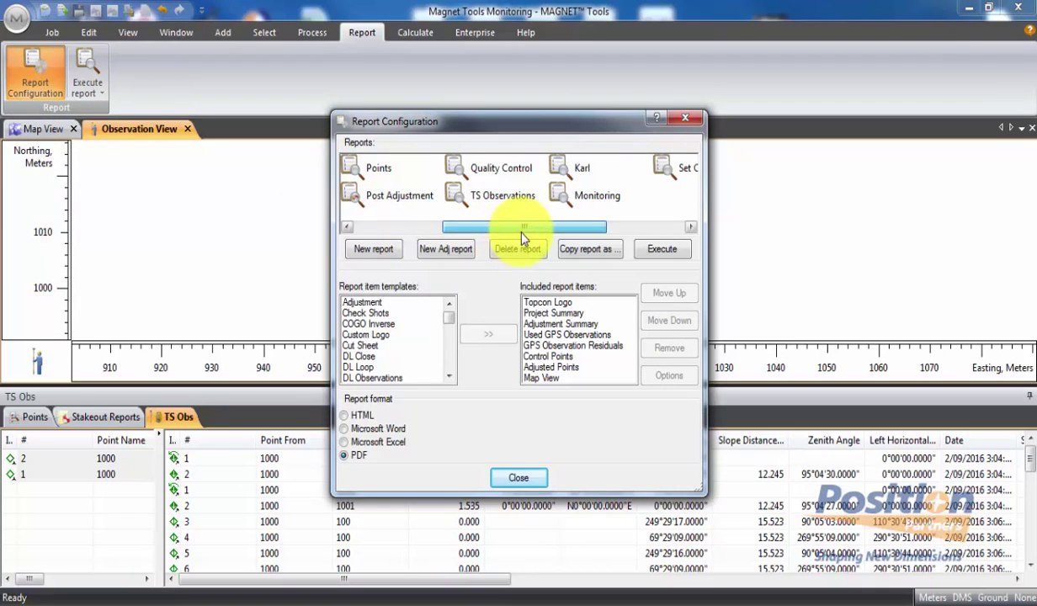
left_click(581, 201)
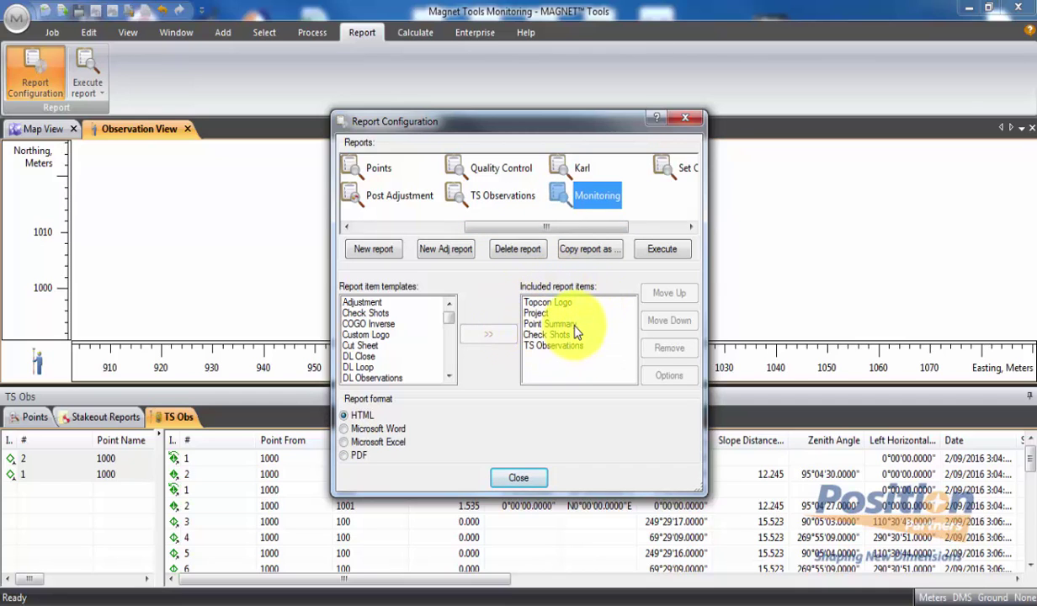
mouse_move(448, 324)
left_mouse_down()
mouse_move(448, 366)
mouse_move(450, 311)
left_mouse_up()
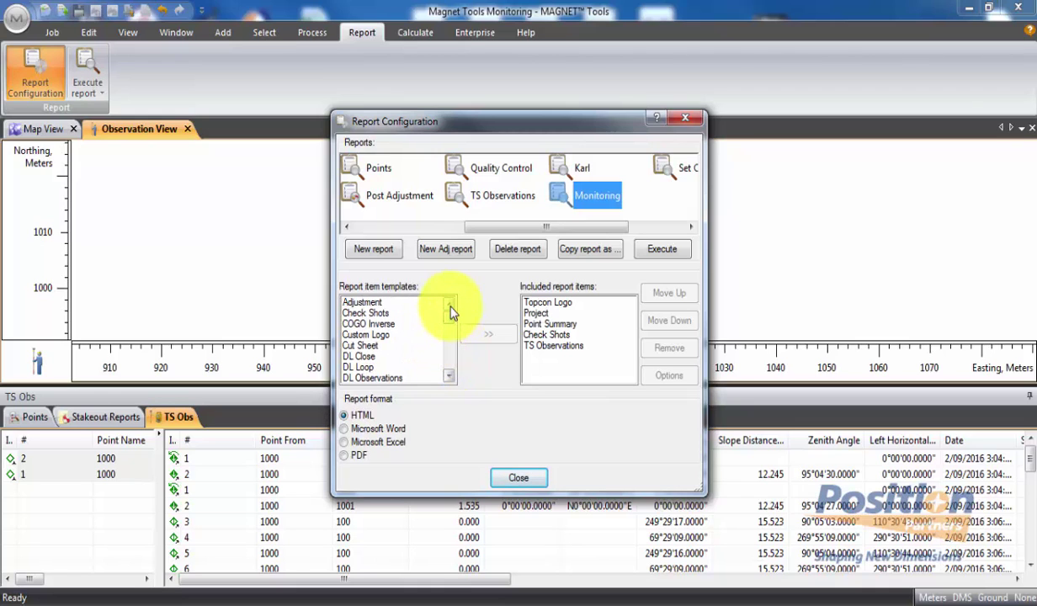
left_click(555, 335)
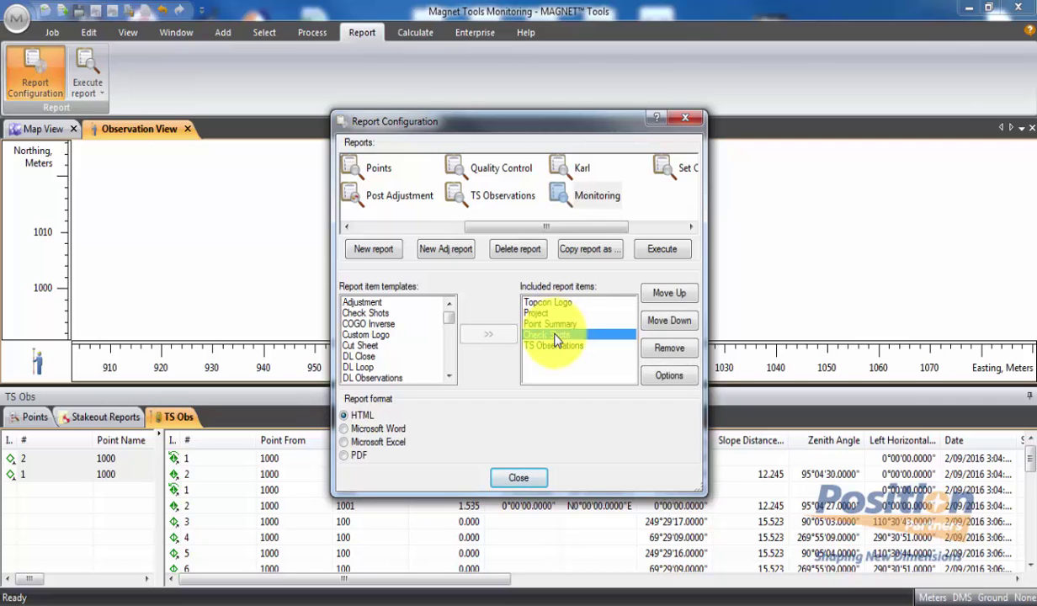
Add a Time Stamp column to Check Shots and generate the Monitoring report as PDF.
left_click(669, 376)
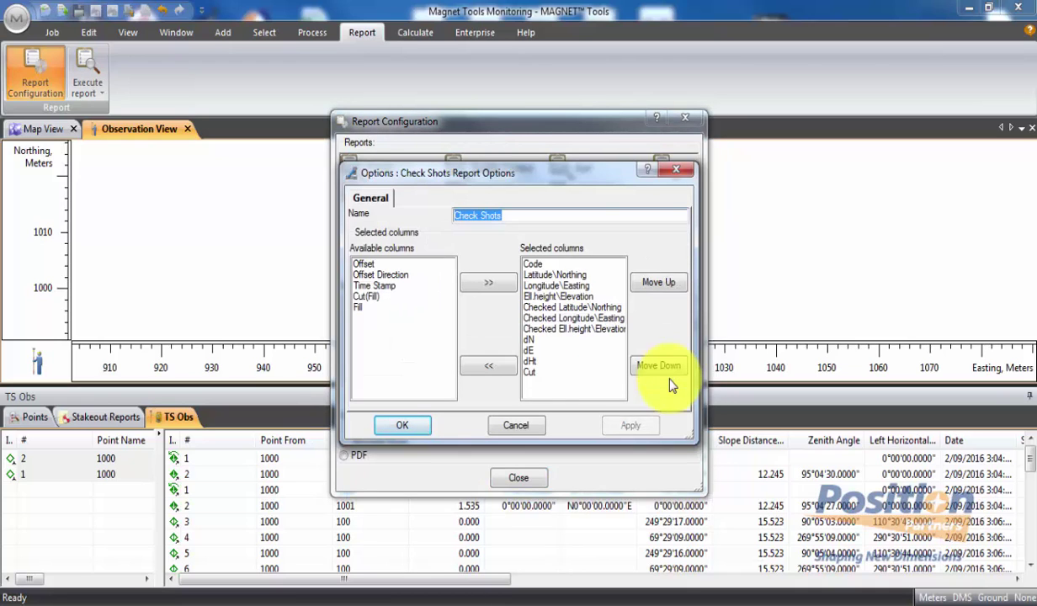
left_click(391, 288)
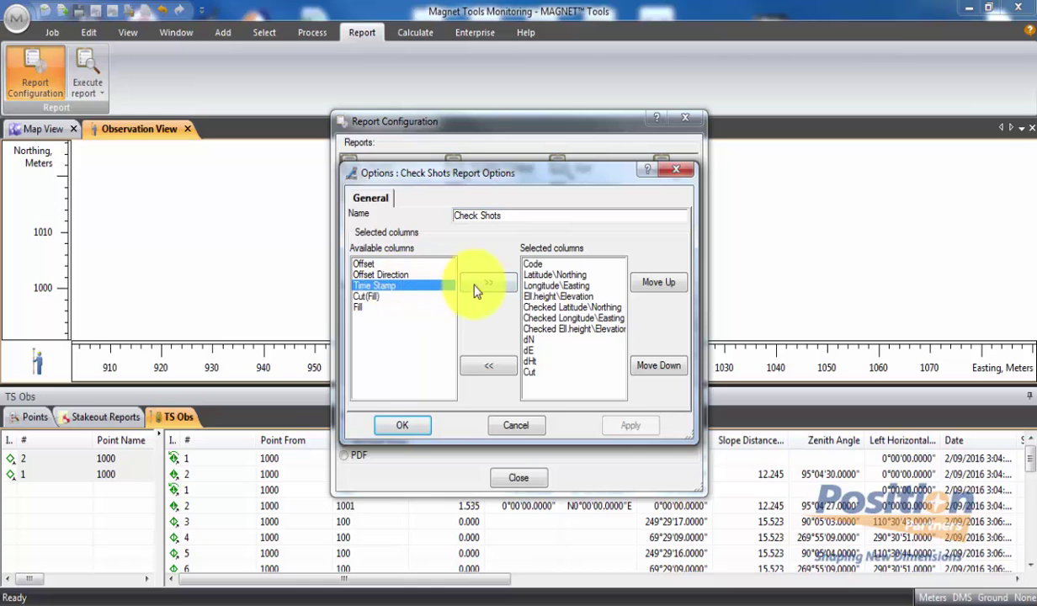
left_click(496, 289)
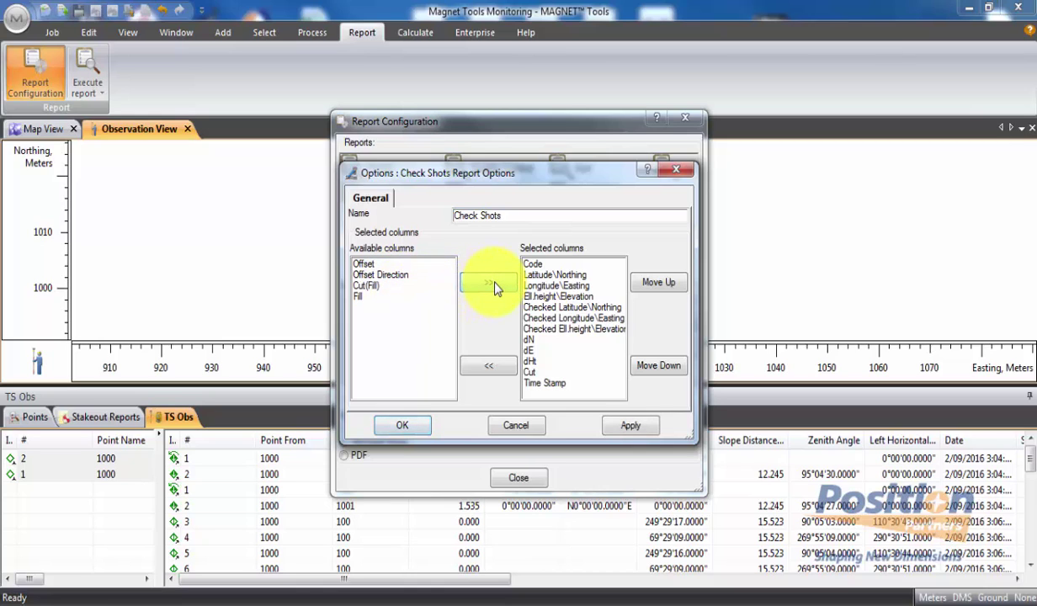
left_click(625, 428)
left_click(404, 428)
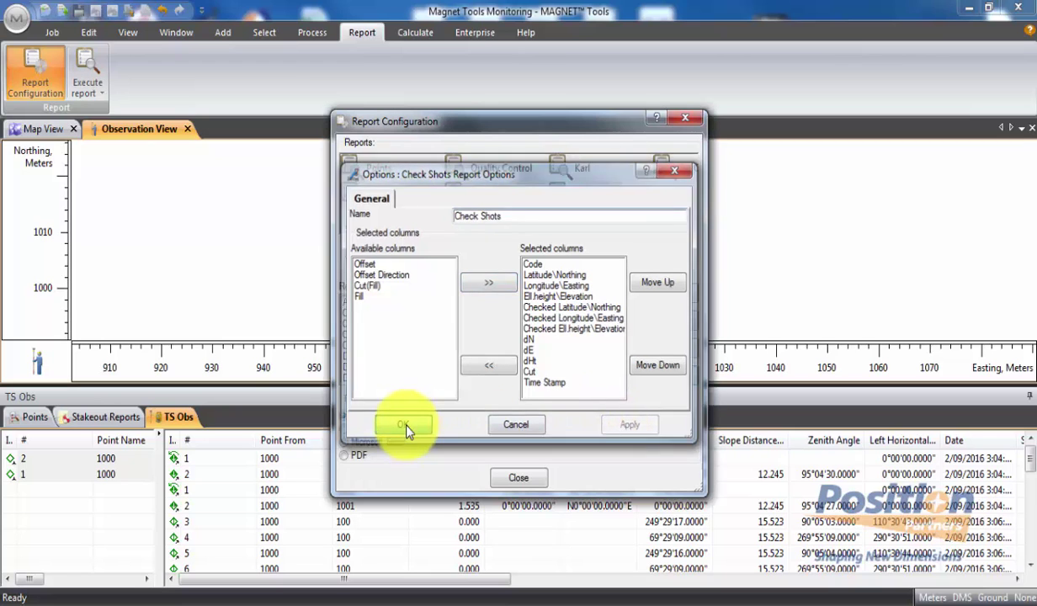
left_click(352, 457)
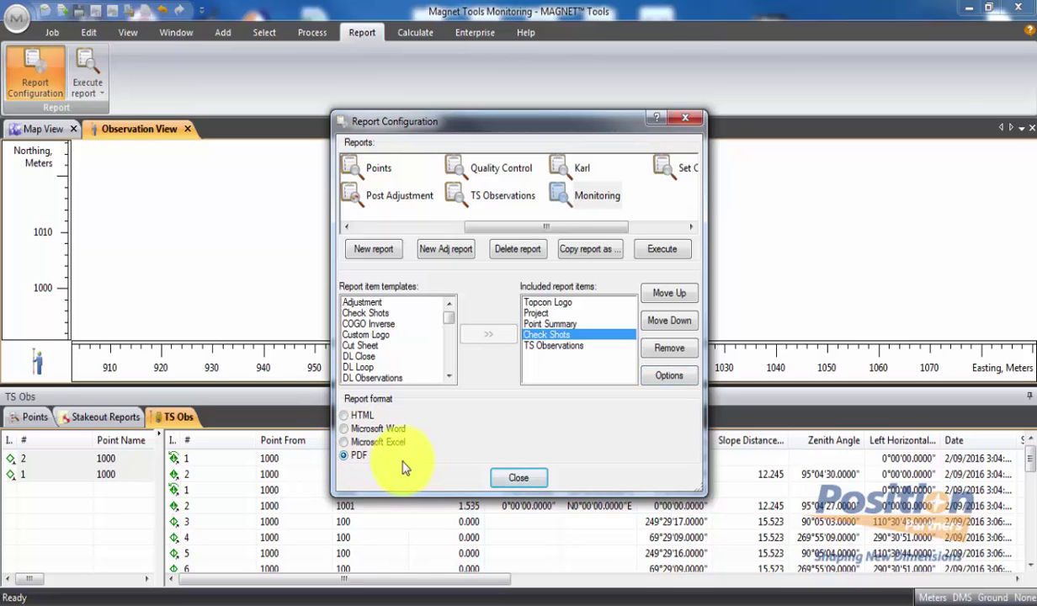
left_click(654, 251)
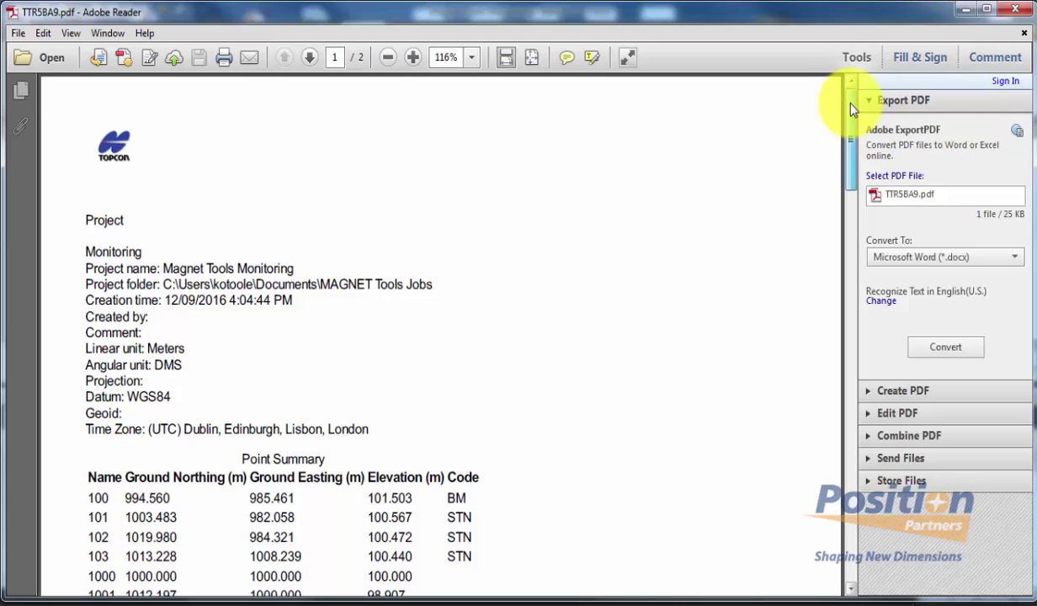
Review the Monitoring report PDF down to the Check Shots table, then close Adobe Reader.
mouse_move(850, 101)
left_mouse_down()
mouse_move(853, 504)
mouse_move(846, 97)
left_mouse_up()
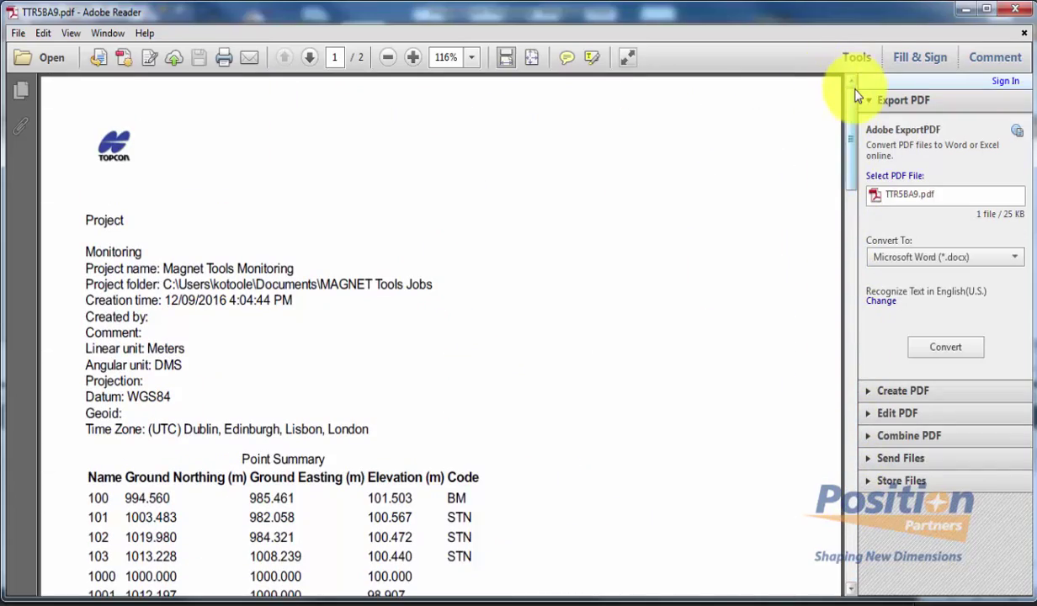
left_click(1015, 9)
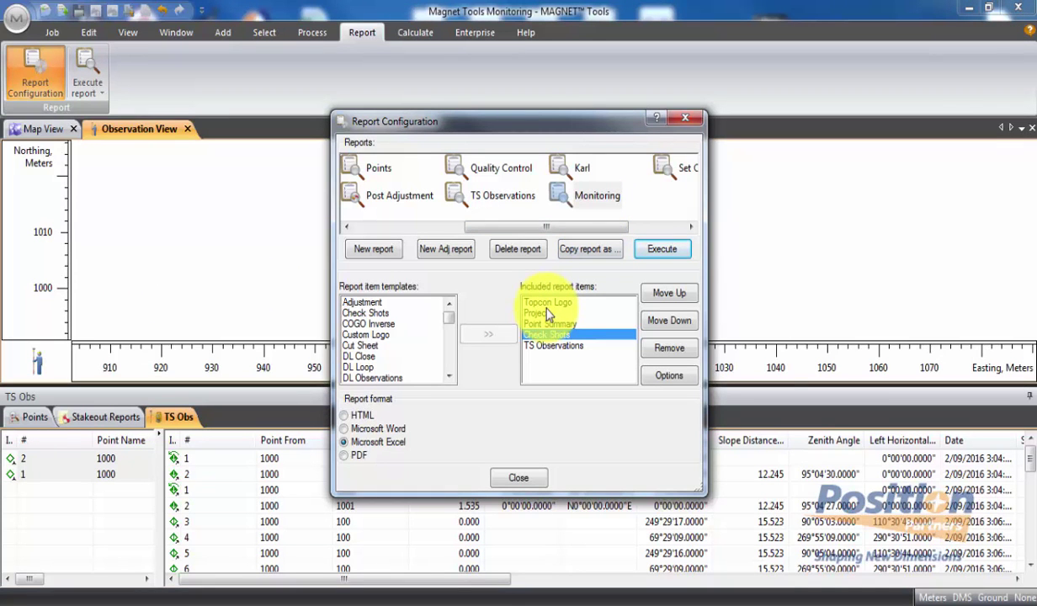
Create a new User report containing only the Check Shots template.
left_click(372, 250)
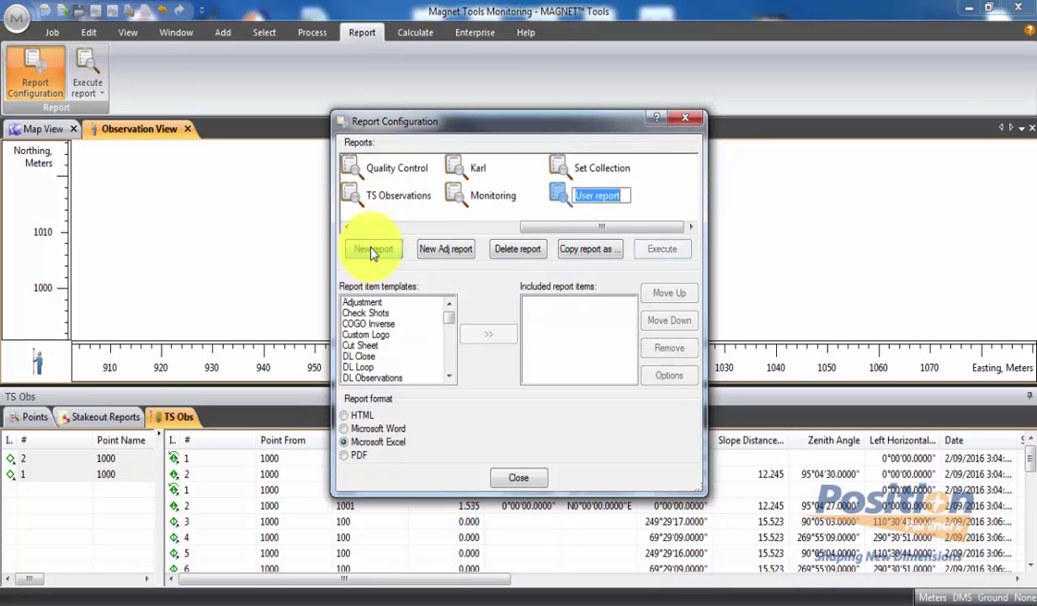
left_click(388, 313)
left_click(489, 334)
left_click(543, 302)
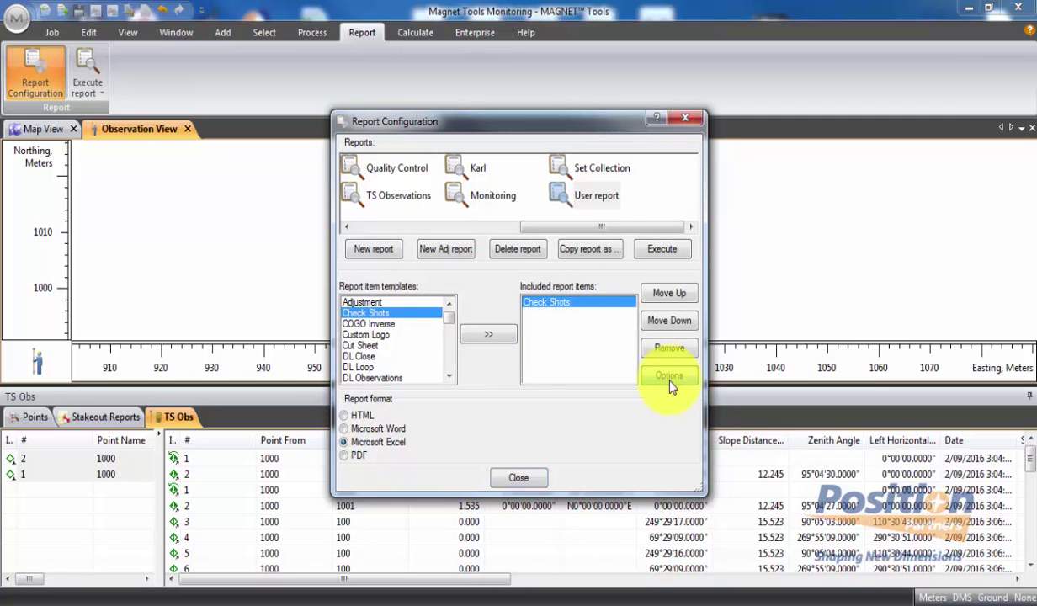
Add a Time Stamp column to the User report's Check Shots and generate it.
left_click(670, 380)
left_click(374, 286)
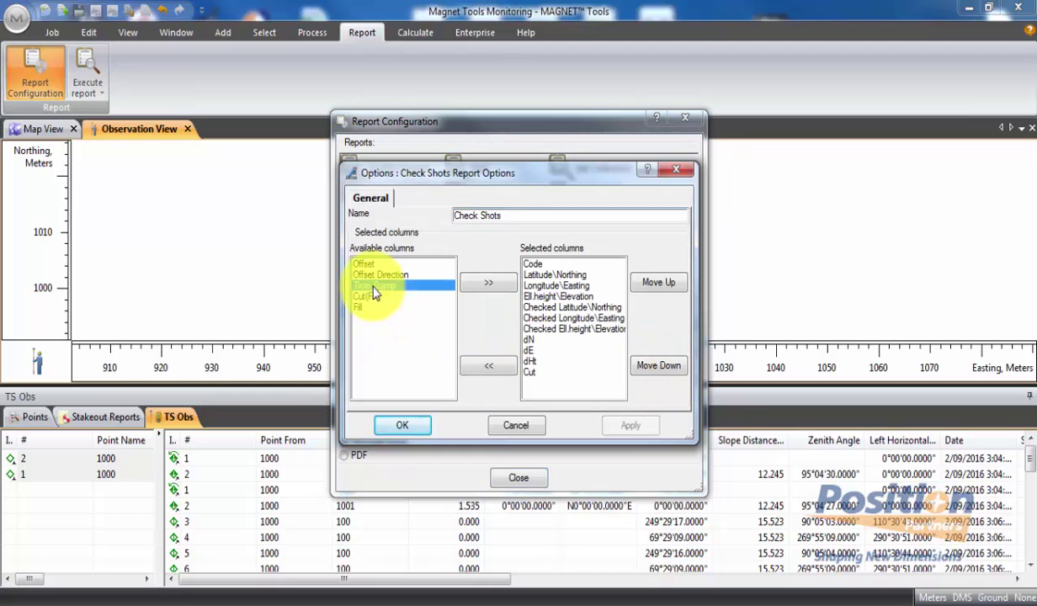
left_click(487, 284)
left_click(635, 425)
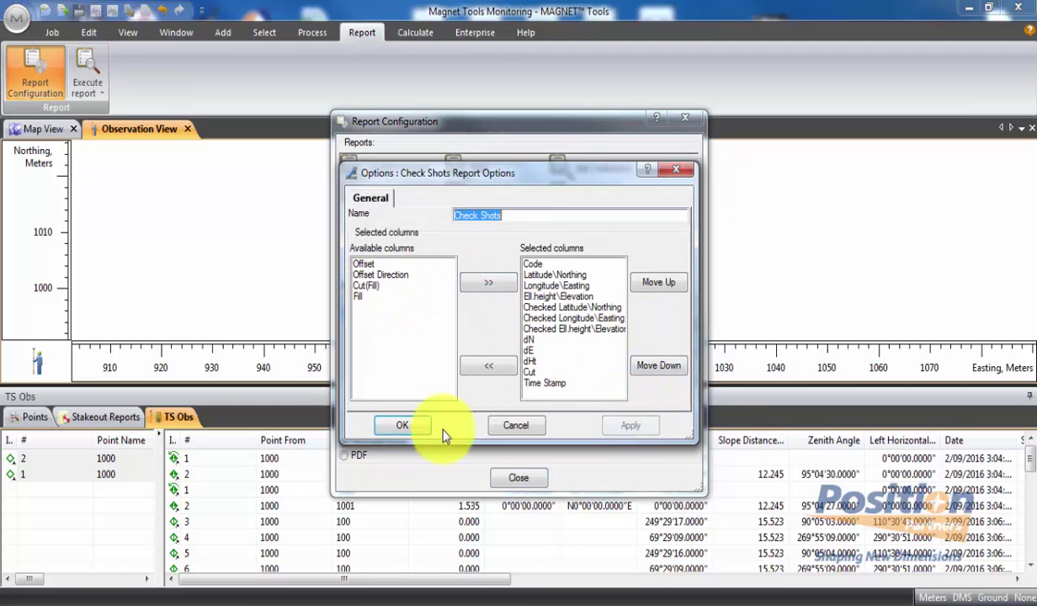
left_click(421, 424)
left_click(663, 251)
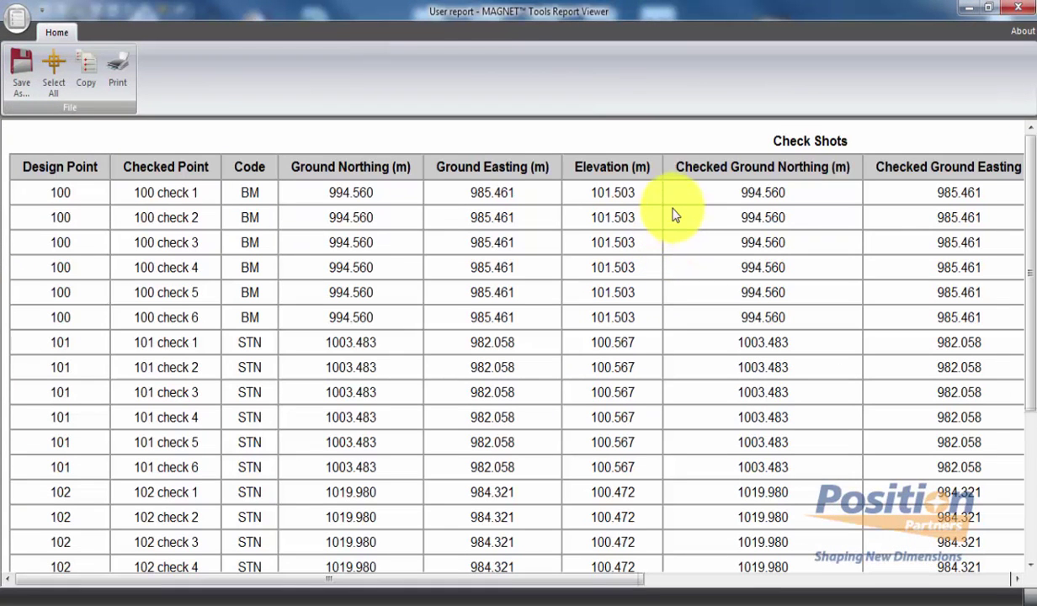
Close the Report Viewer and Report Configuration, then show the TS Obs observations list.
left_click_drag(509, 581, 456, 542)
scroll(532, 345, "down", 4)
scroll(532, 346, "up", 5)
left_click(1020, 8)
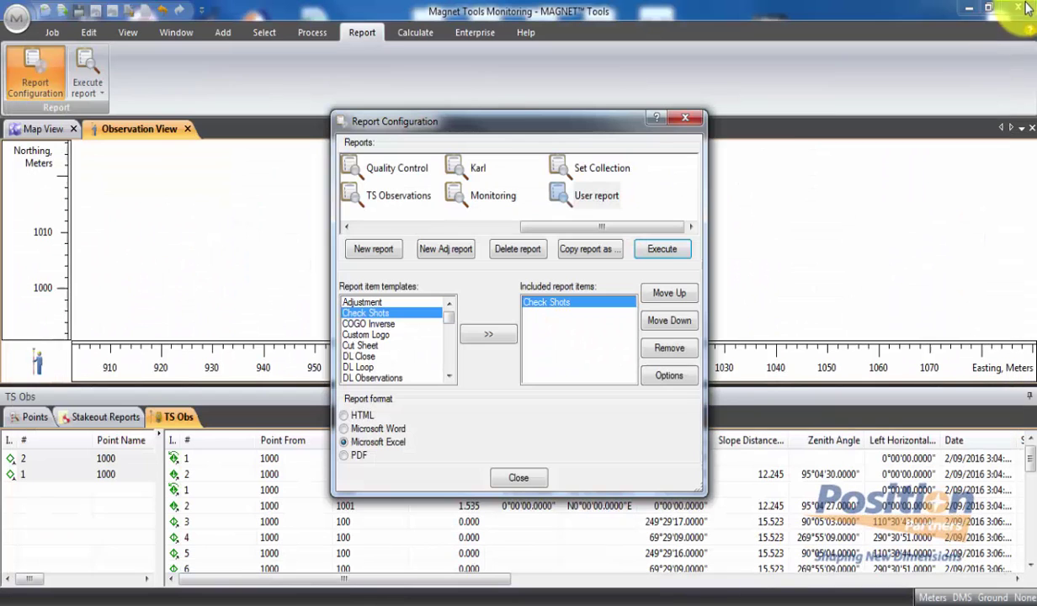
left_click(519, 478)
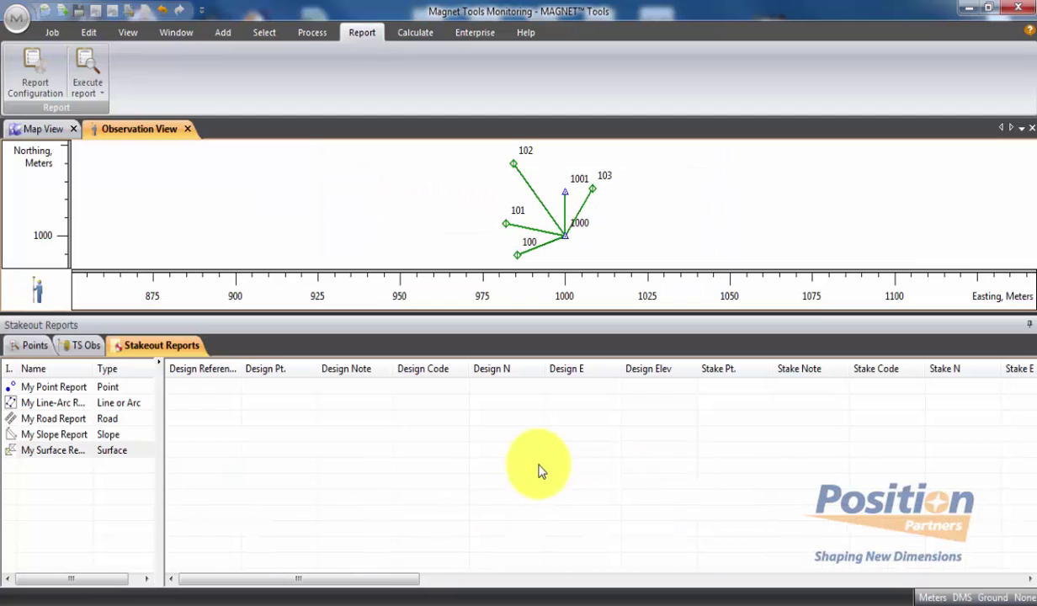
left_click(84, 345)
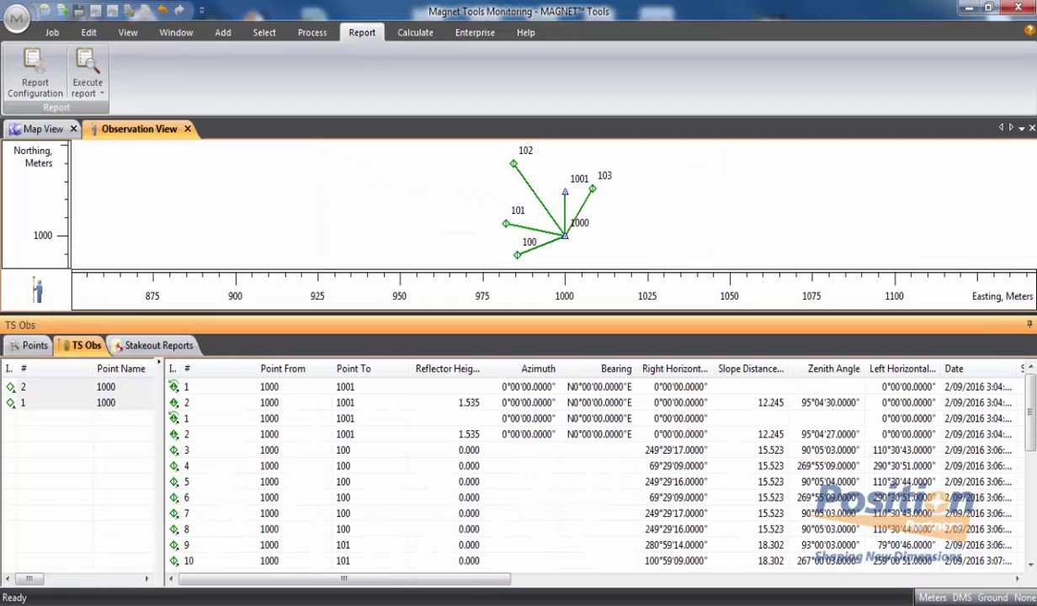